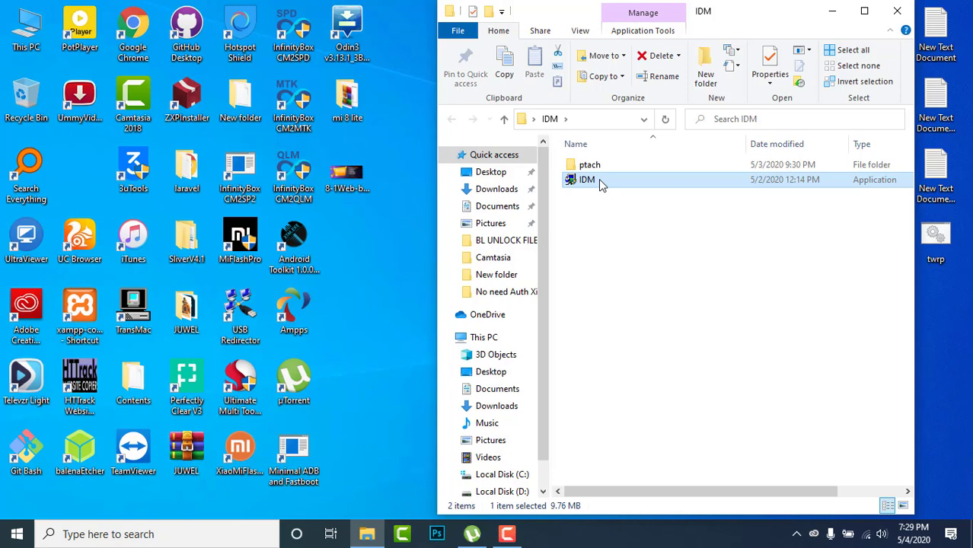
Install Internet Download Manager from the IDM setup file, accepting the licence and keeping the default destination folder and desktop icon
double_click(599, 179)
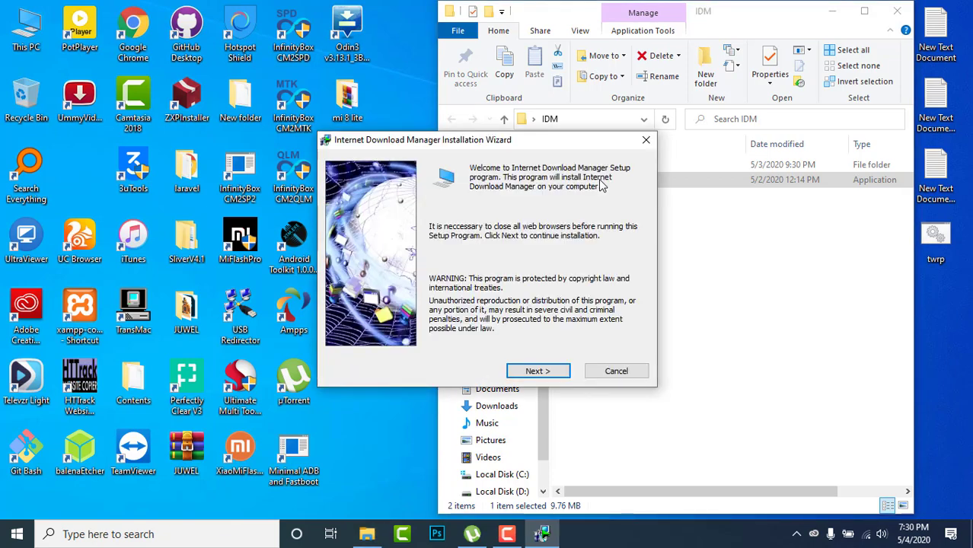
key(Return)
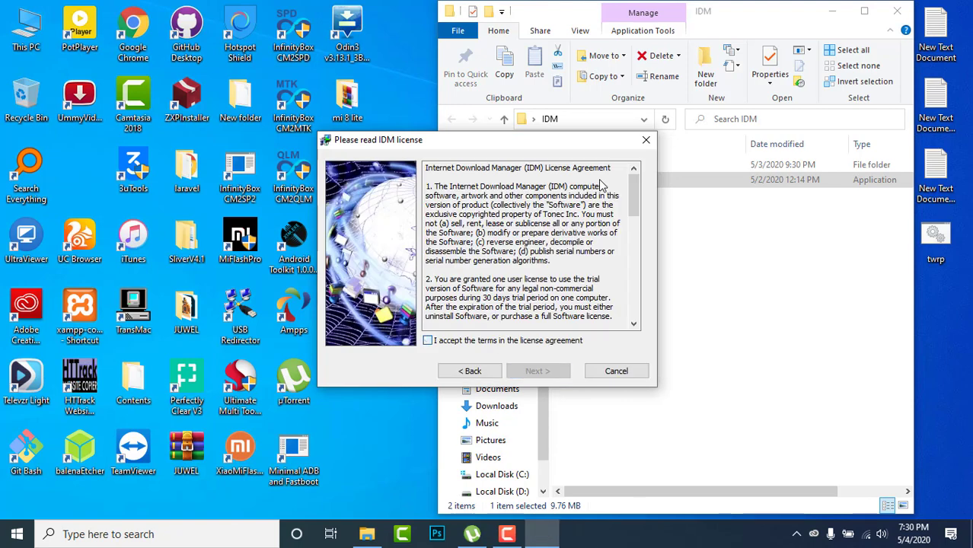
key(space)
key(Return)
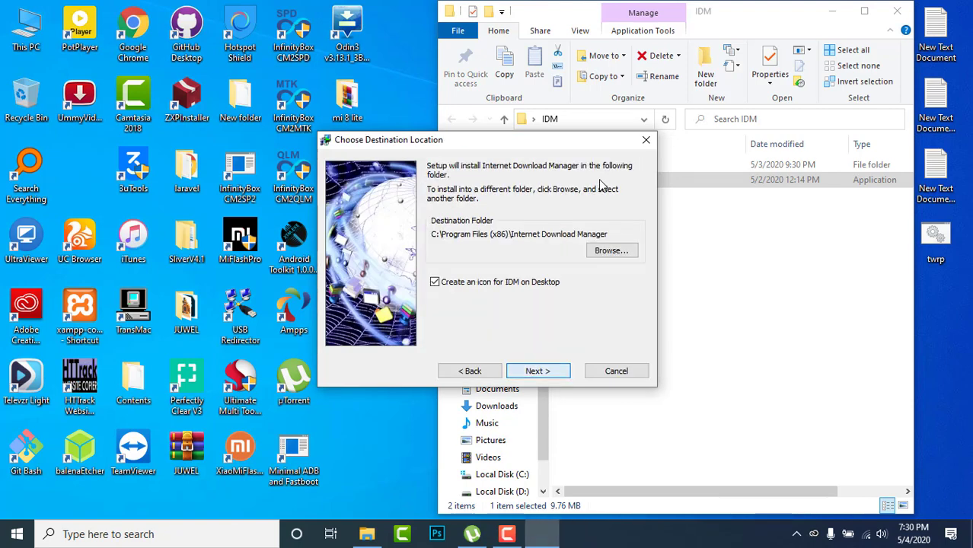
key(Return)
key(Return)
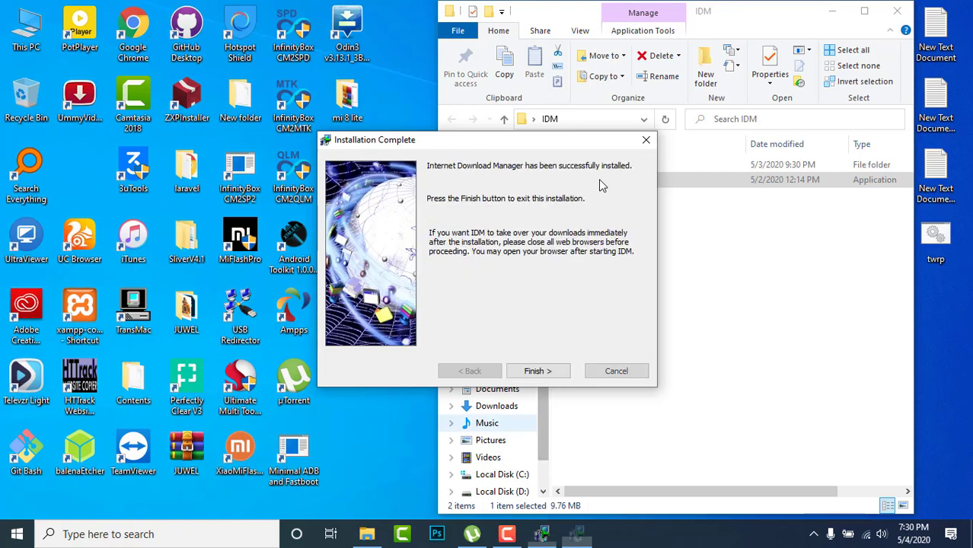
key(Return)
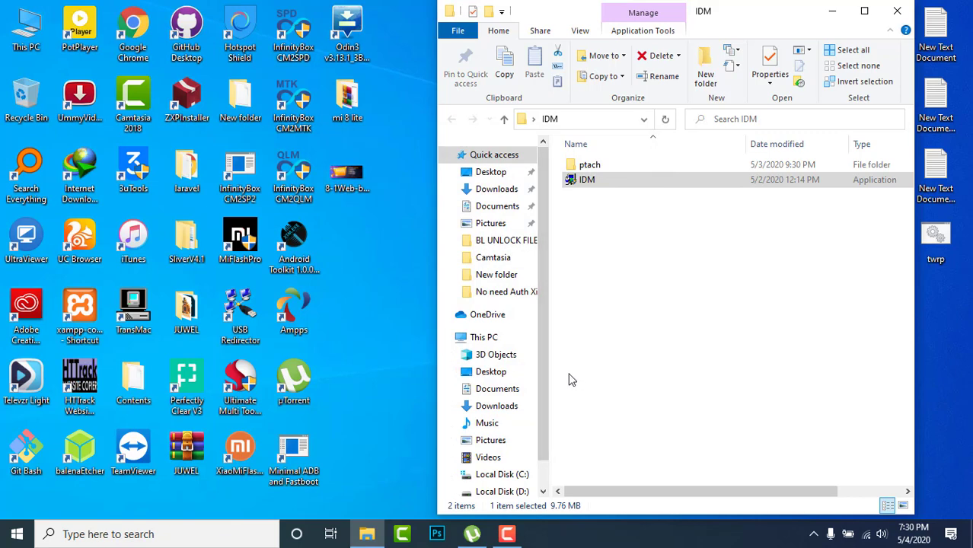
Launch Internet Download Manager from the desktop and dismiss the browser integration notices, Microsoft Store window and Tip of the Day
click(76, 174)
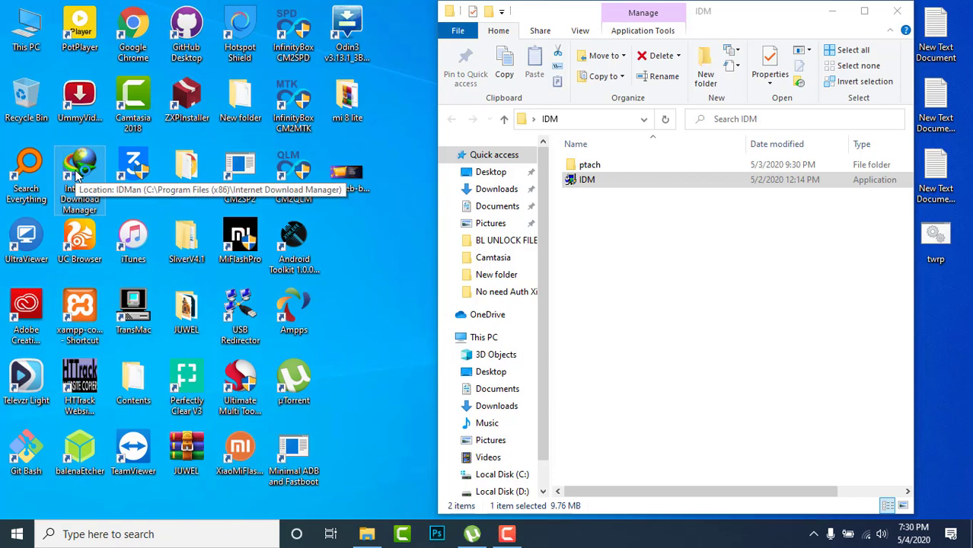
double_click(76, 174)
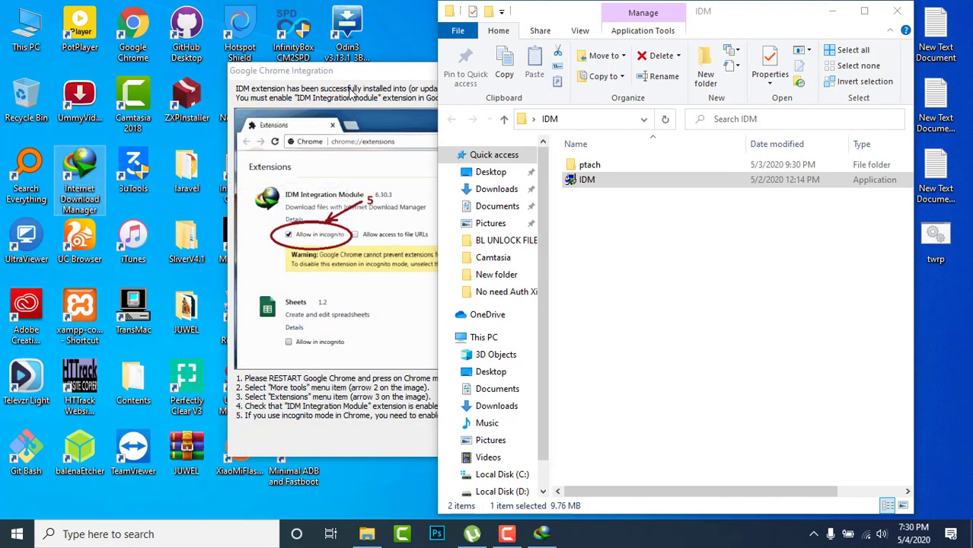
click(712, 443)
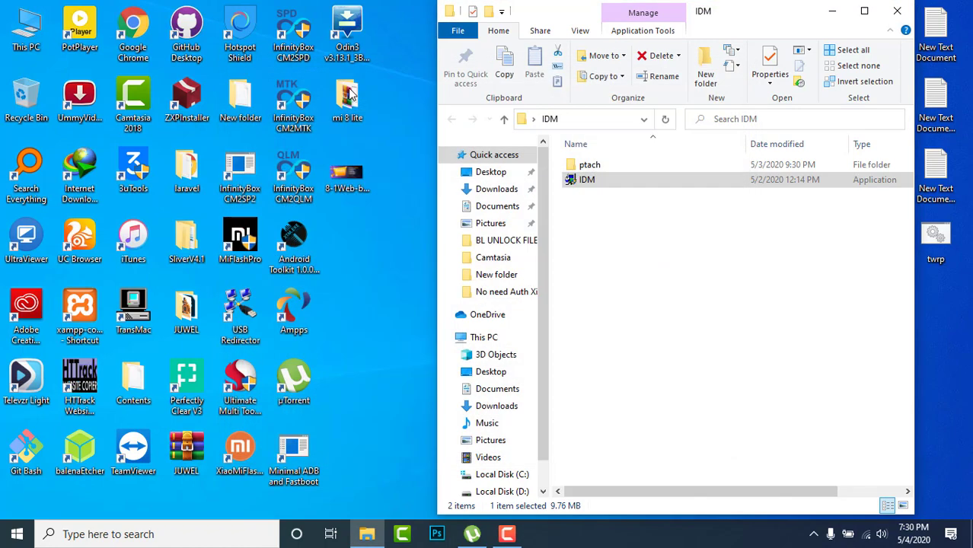
click(542, 535)
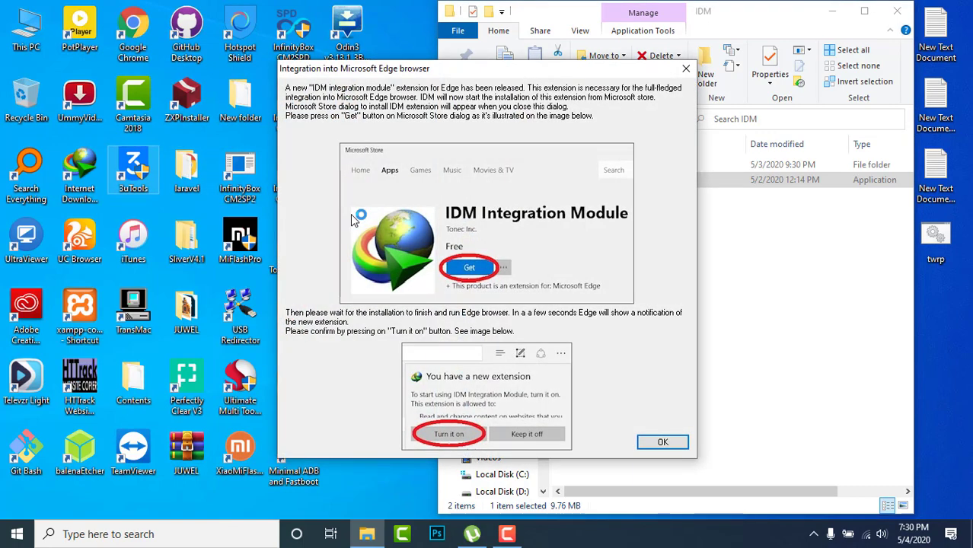
key(Return)
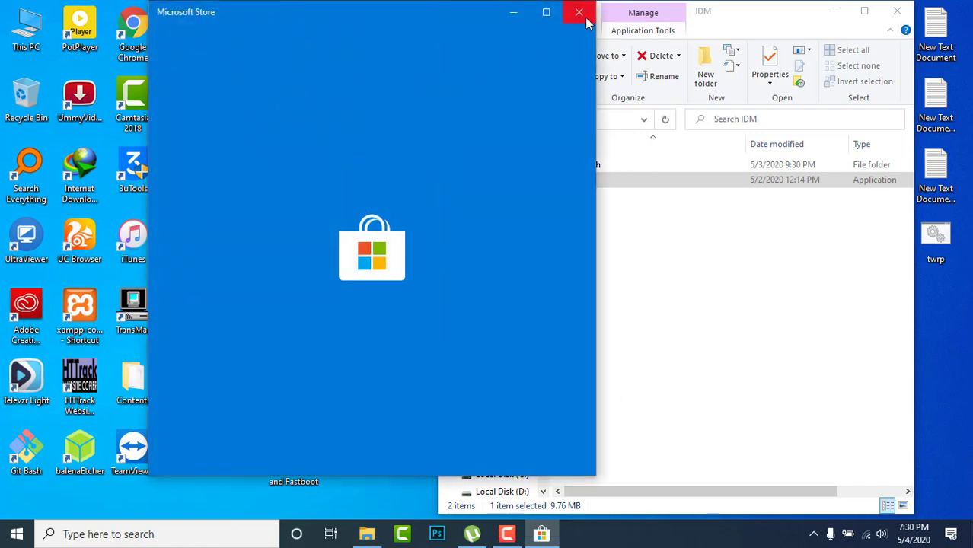
click(581, 15)
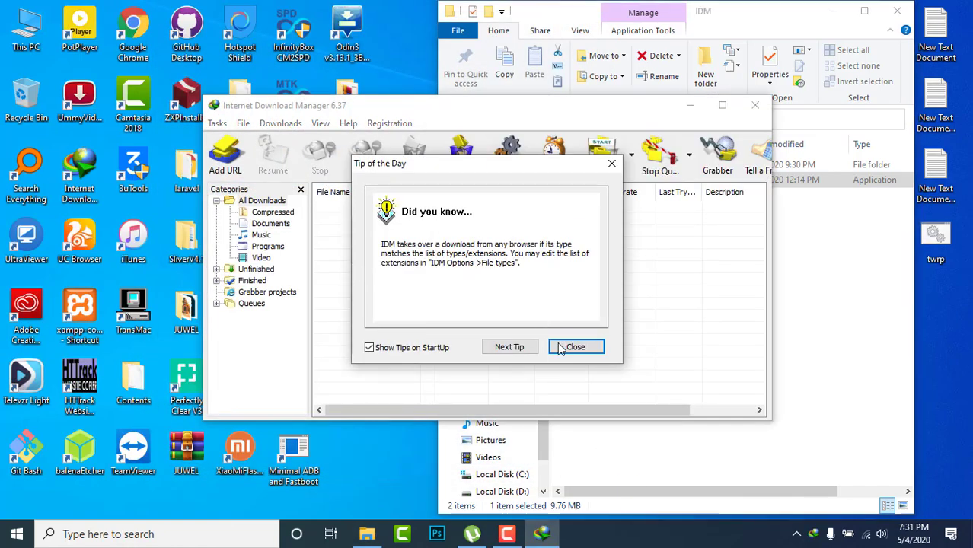
click(575, 347)
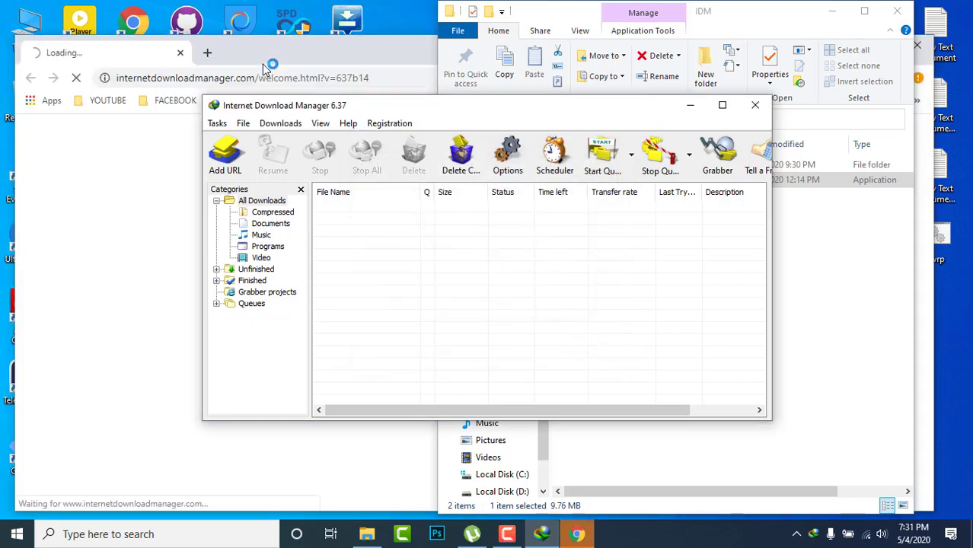
Switch to Chrome, enable the newly added IDM Integration Module extension and close its welcome page
click(306, 53)
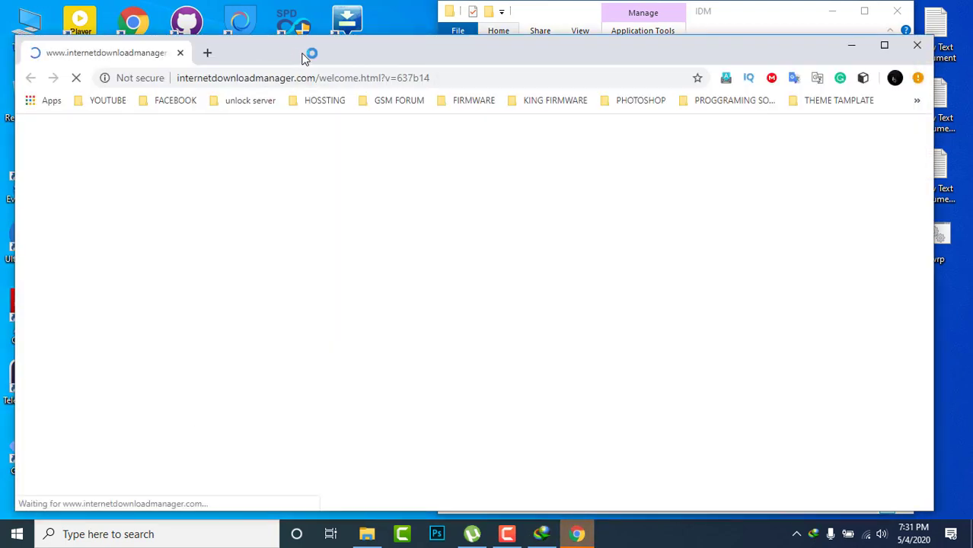
click(917, 79)
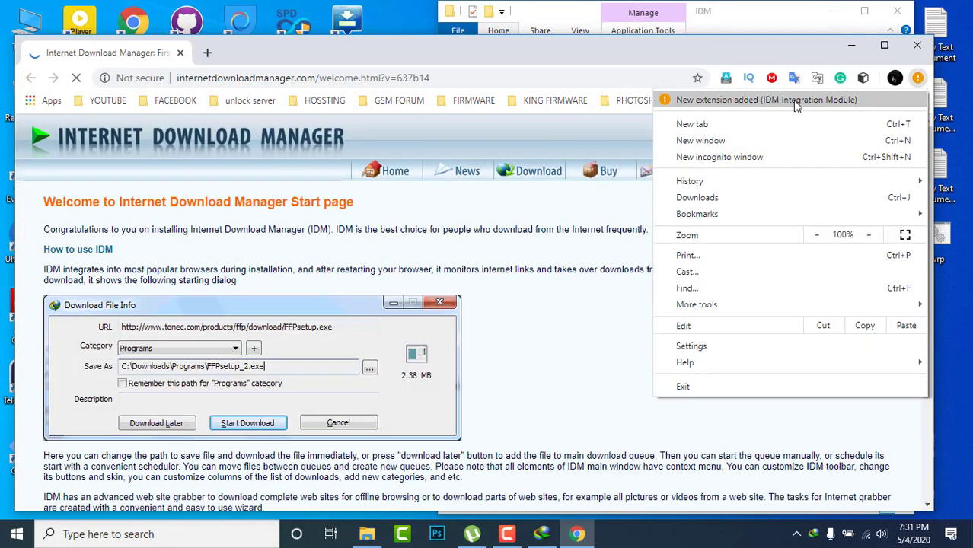
click(796, 102)
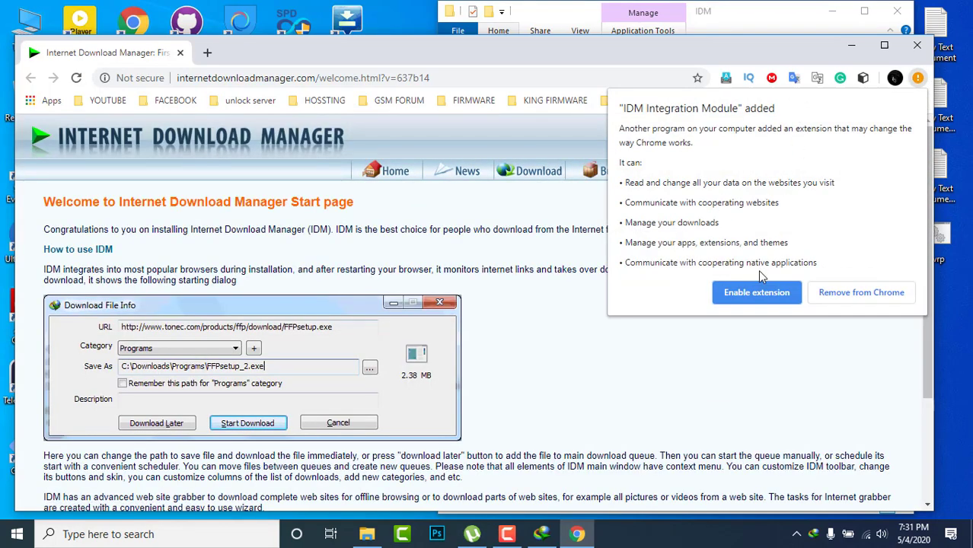
click(750, 295)
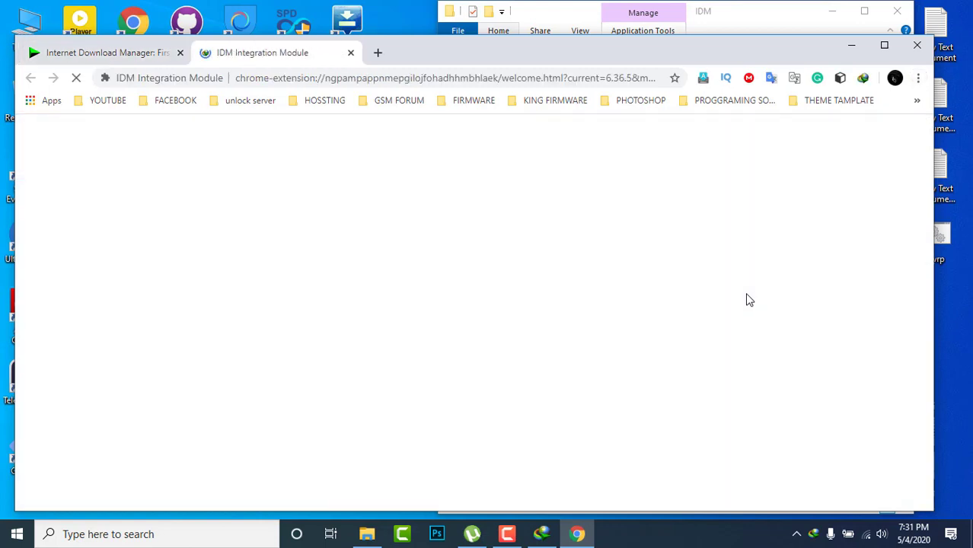
click(351, 53)
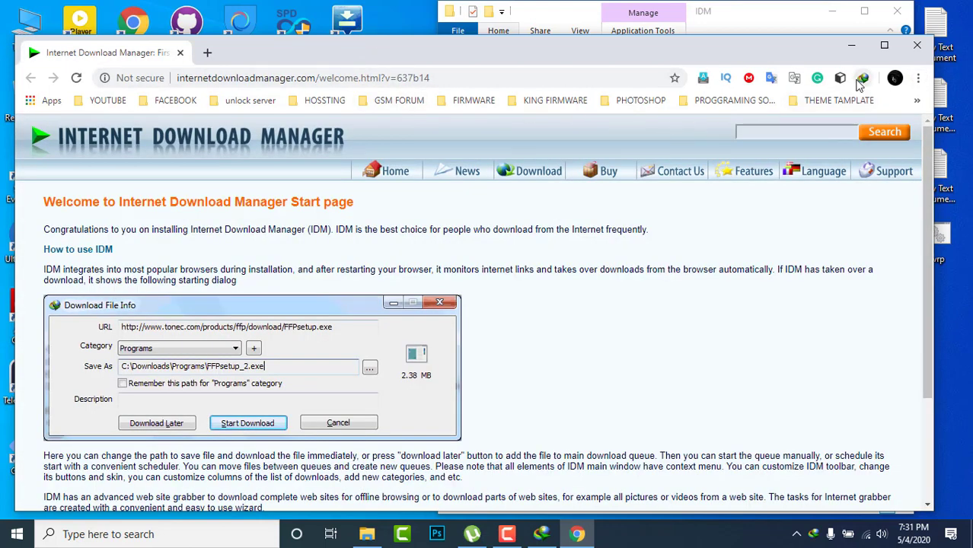
Allow the IDM Integration Module in incognito, with file URL access and error collection turned on, and close the browser
right_click(860, 80)
click(841, 201)
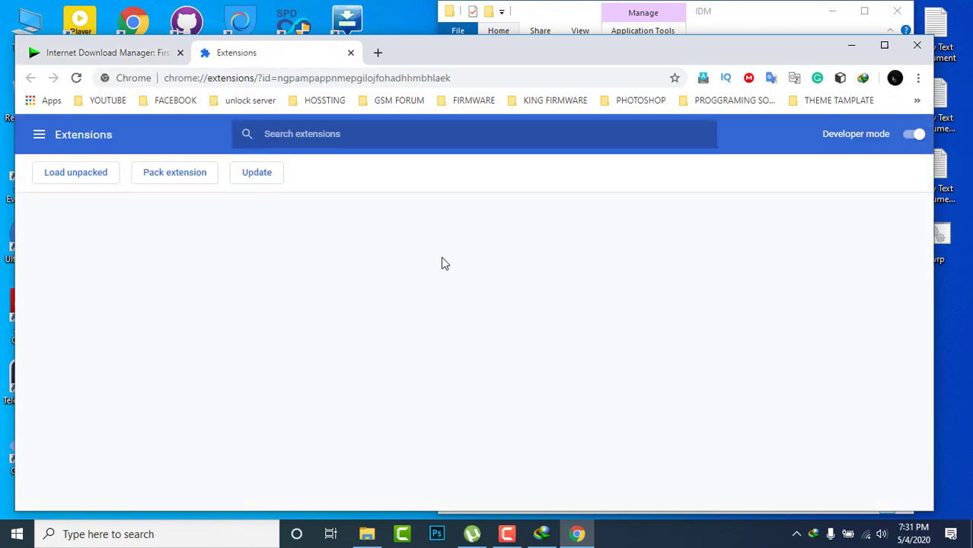
scroll(441, 258, down, 3)
scroll(435, 289, down, 4)
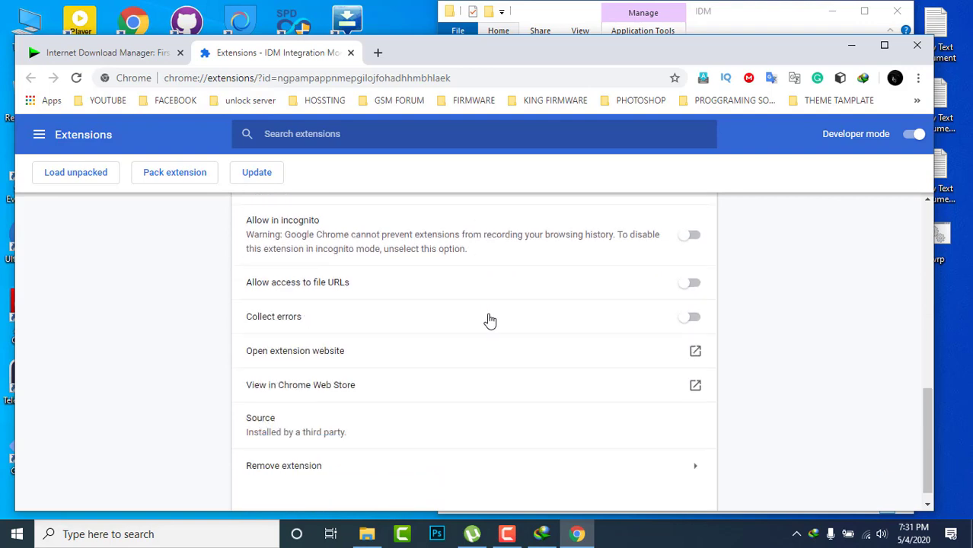
click(689, 220)
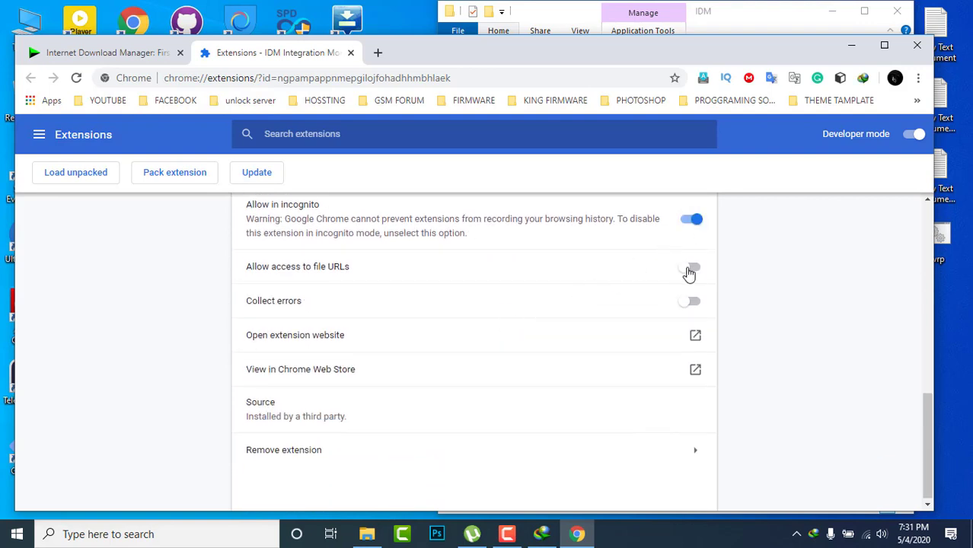
click(689, 267)
click(693, 303)
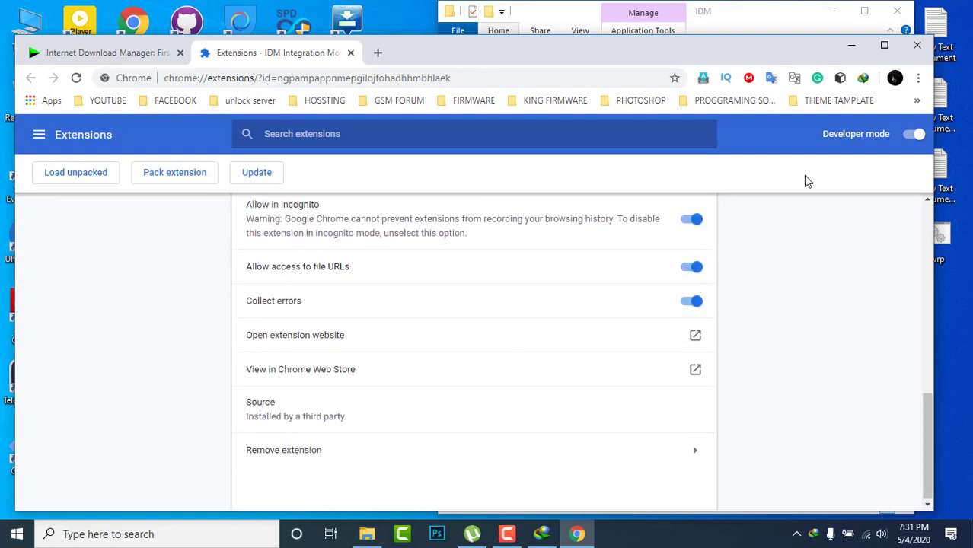
click(917, 48)
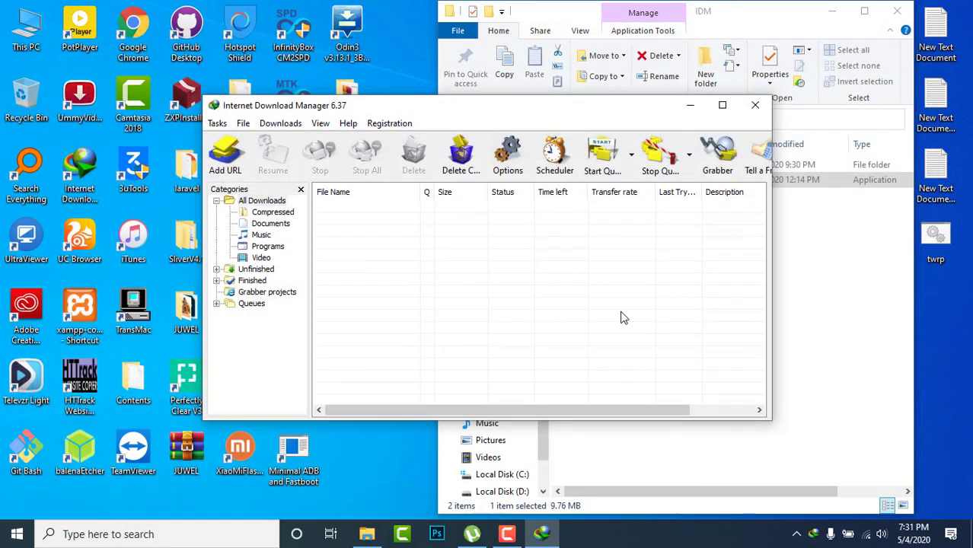
View Internet Download Manager's version and licence information and check for updates
click(388, 124)
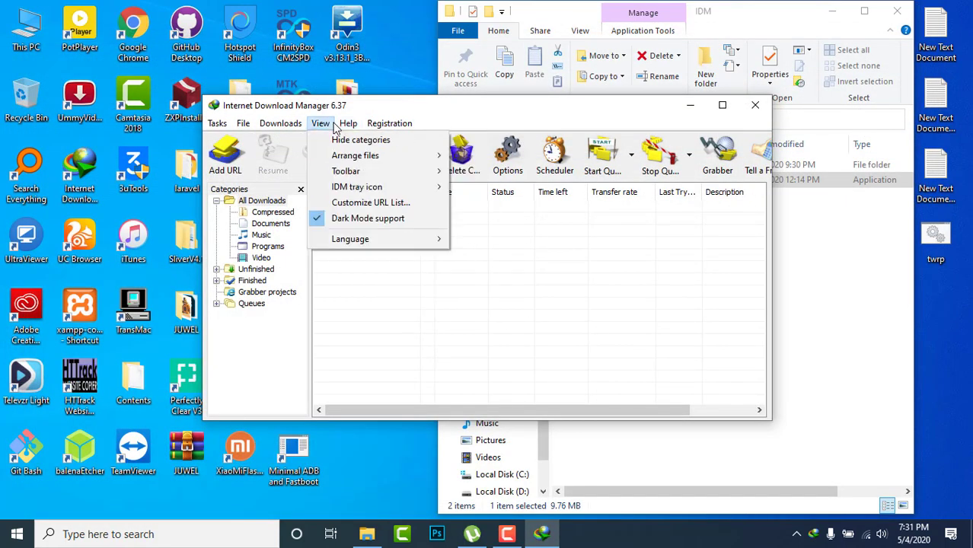
mouse_move(342, 128)
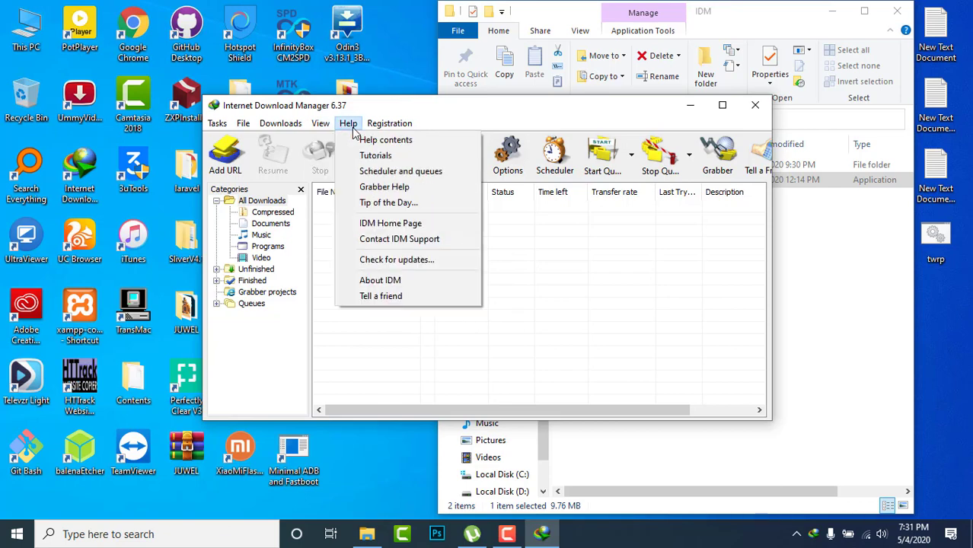
click(374, 279)
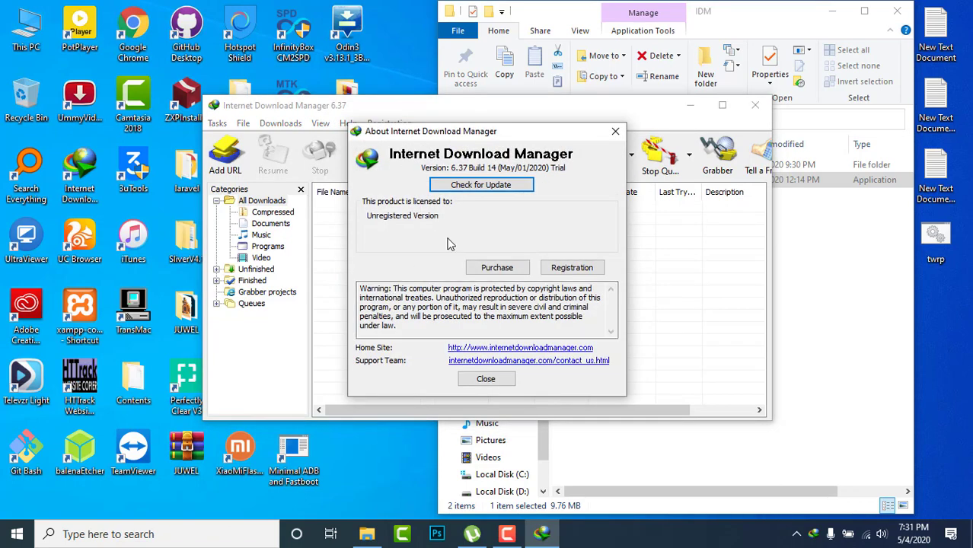
click(493, 191)
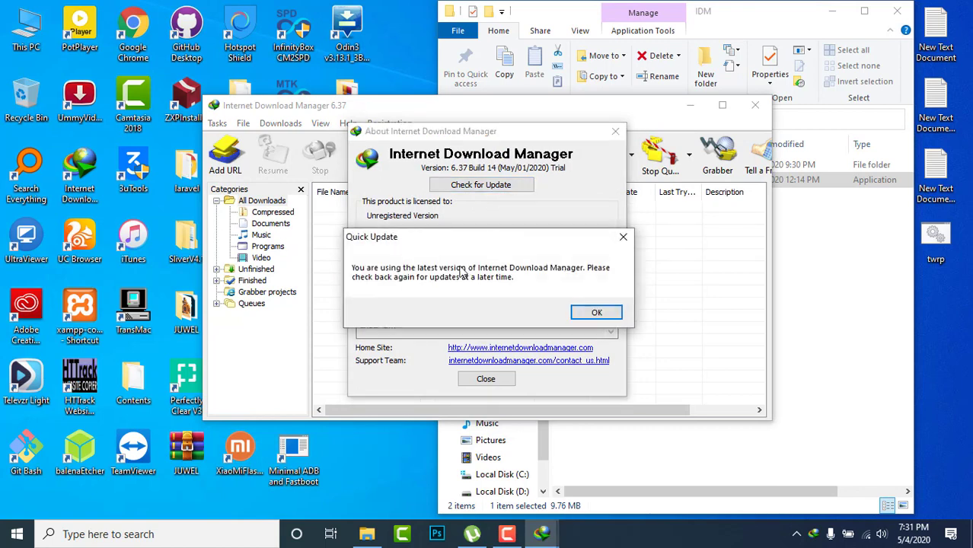
click(596, 312)
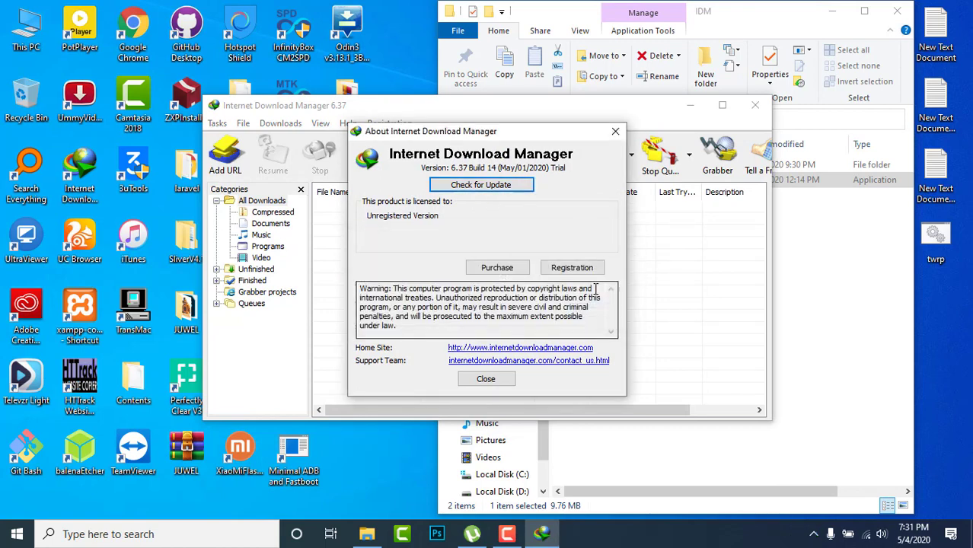
Open the Internet Time settings of the Date and Time dialog by way of the additional date, time and regional settings
click(919, 540)
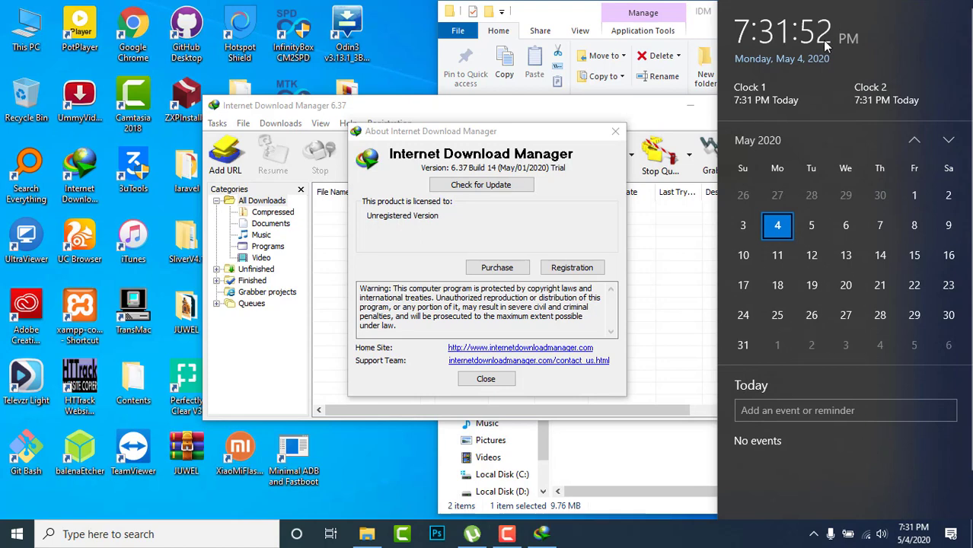
right_click(913, 536)
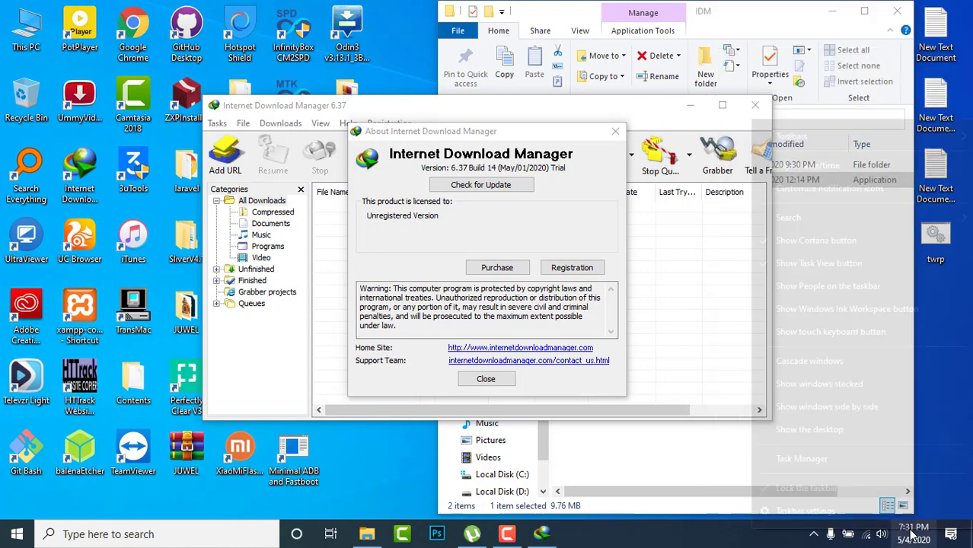
click(807, 168)
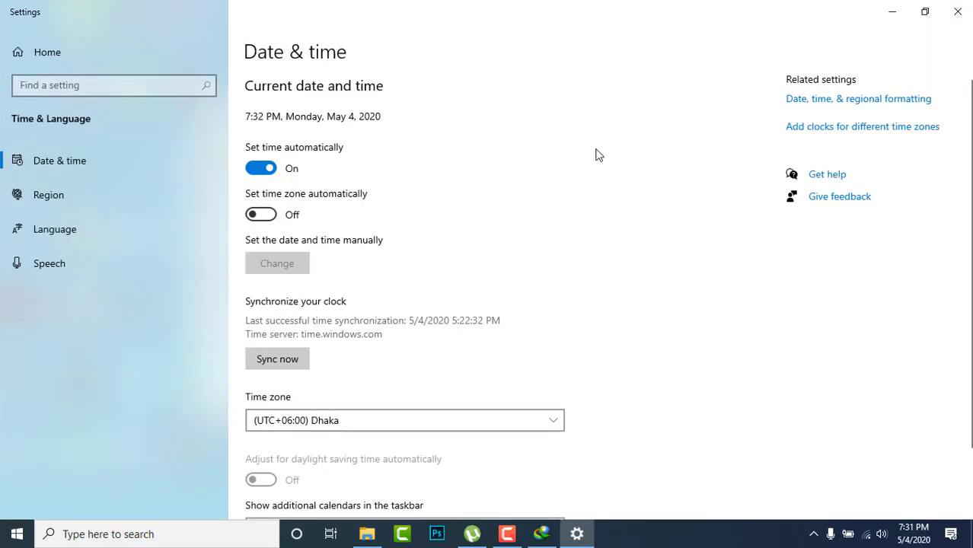
click(813, 101)
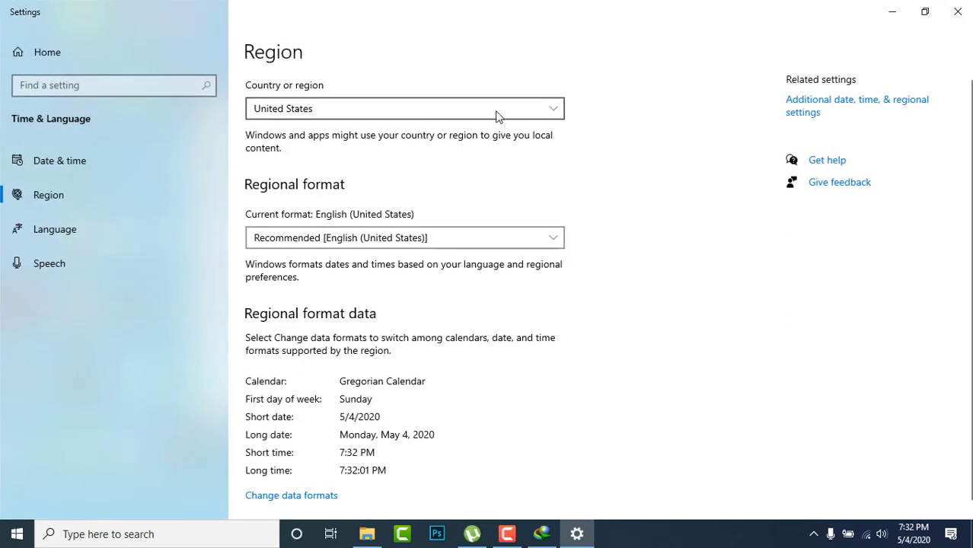
scroll(388, 286, down, 1)
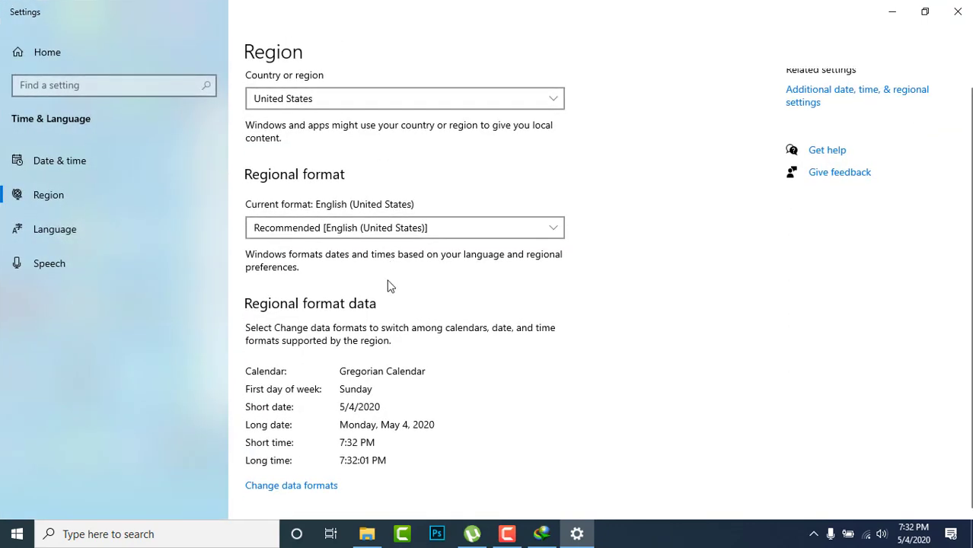
click(807, 113)
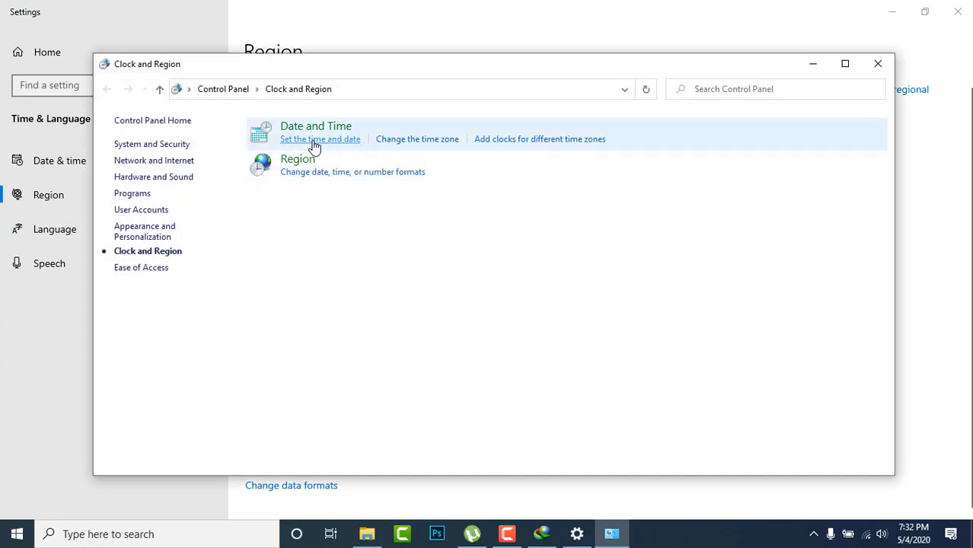
click(314, 140)
click(235, 109)
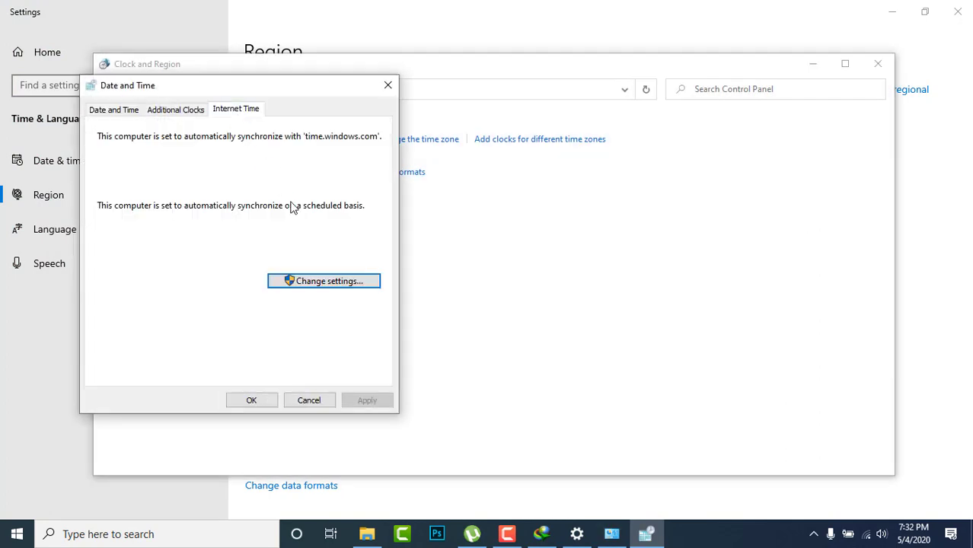
Synchronize the clock with the time.windows.com server twice, accept the settings, and close the Clock and Region and Settings windows
click(322, 282)
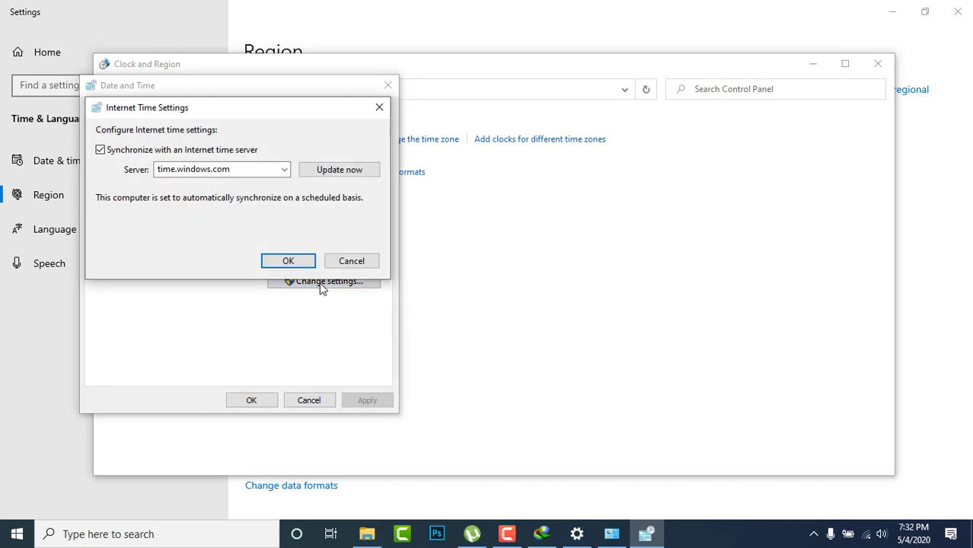
click(340, 173)
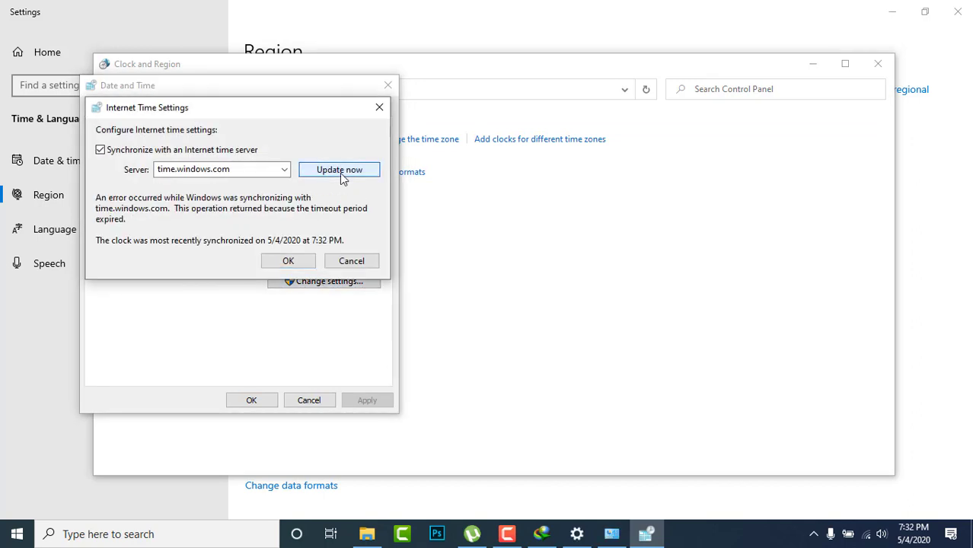
click(289, 260)
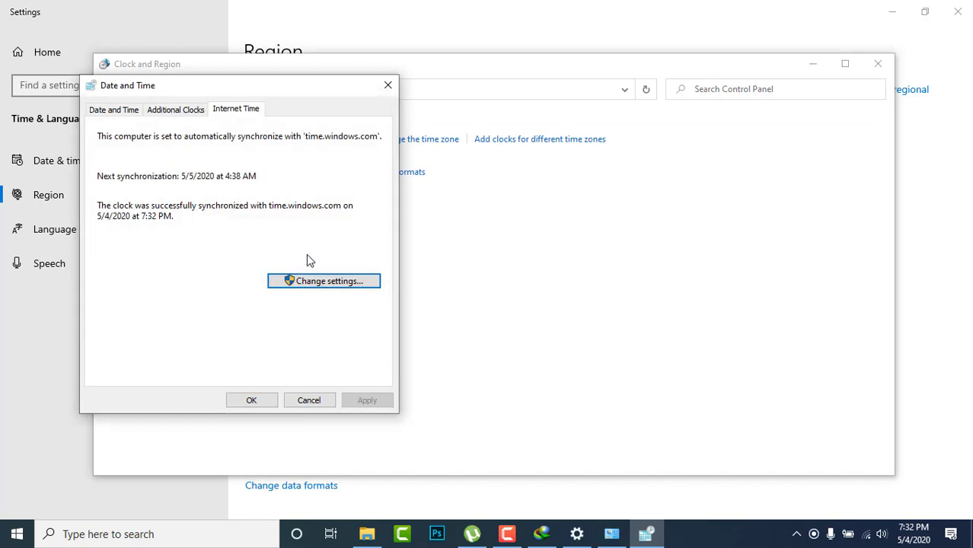
click(320, 281)
click(337, 174)
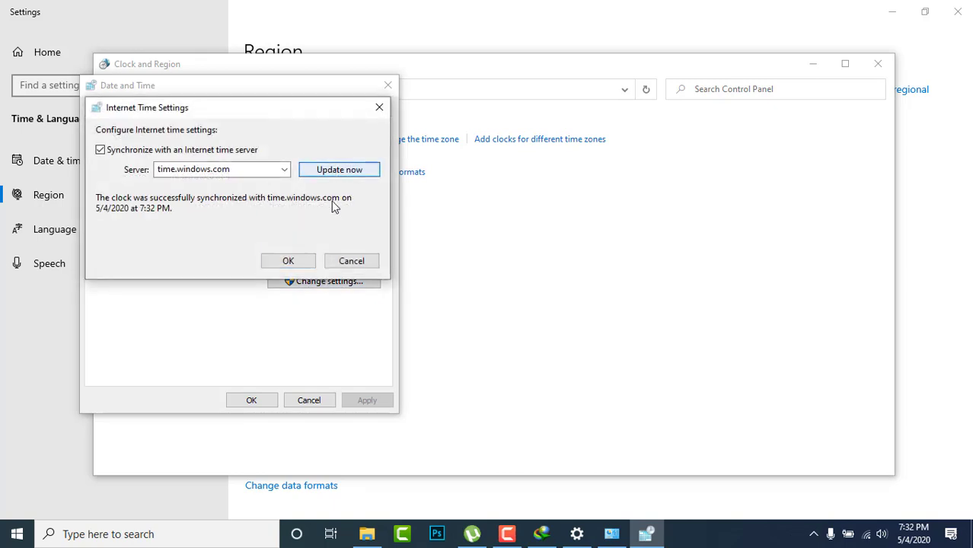
click(289, 261)
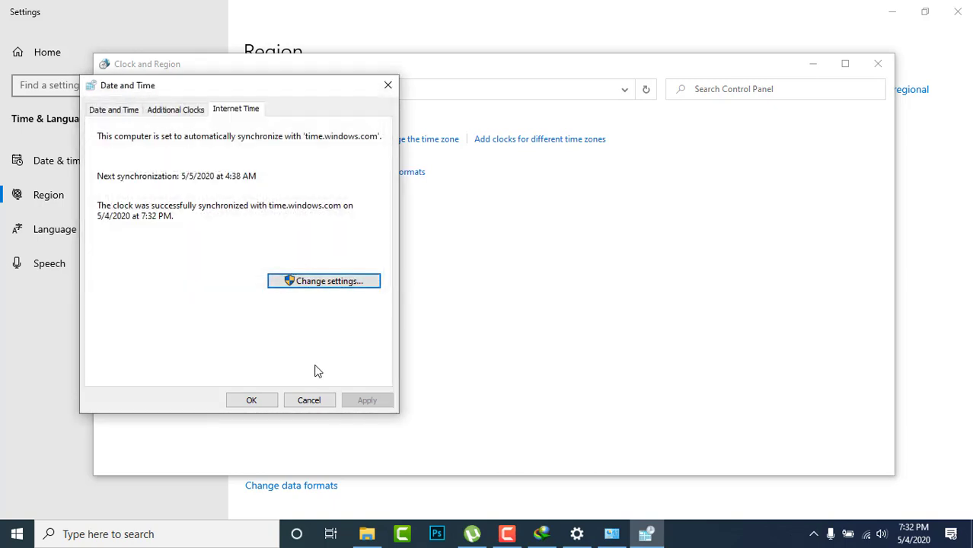
click(257, 400)
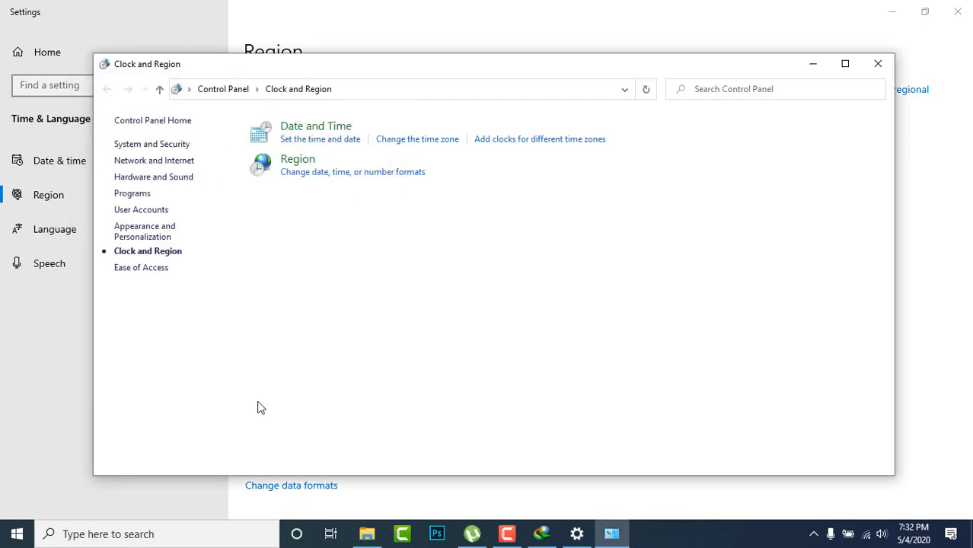
click(880, 63)
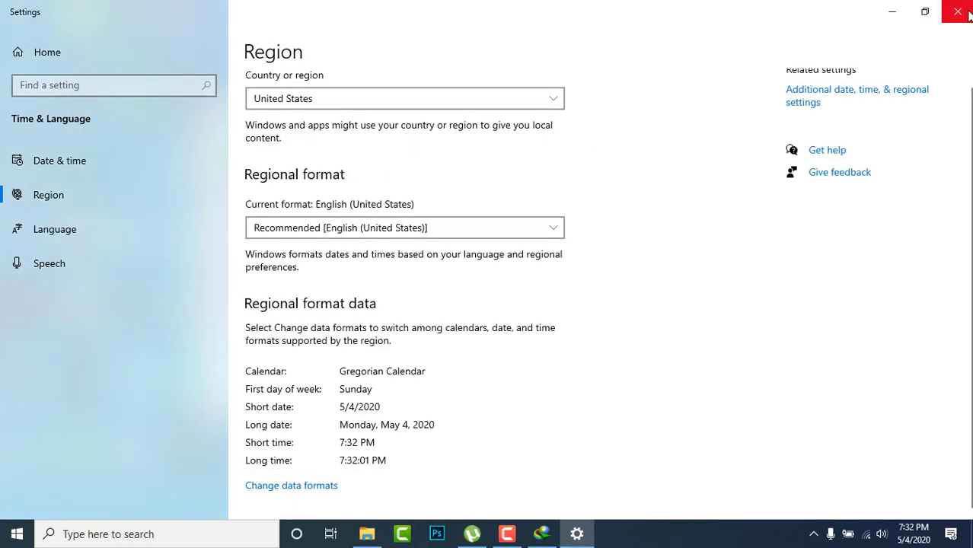
click(957, 12)
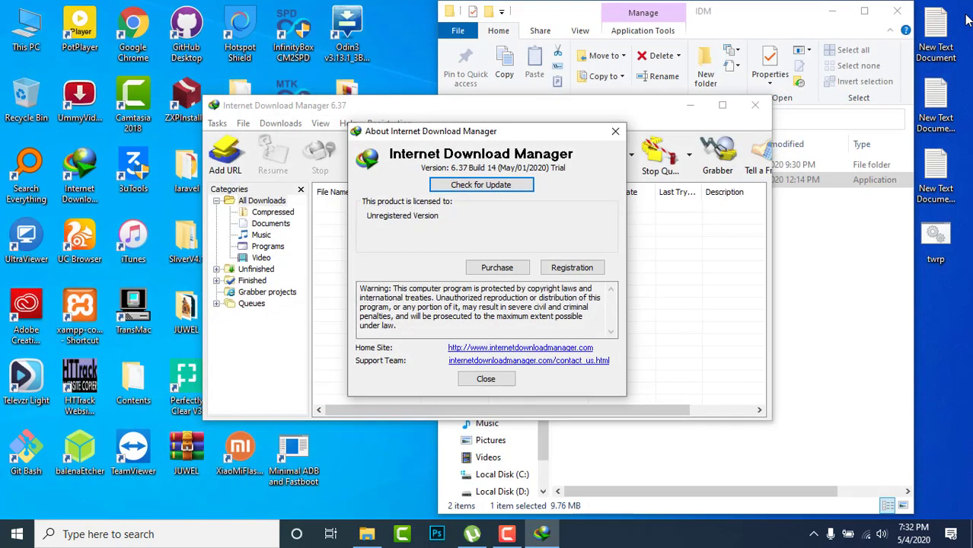
Check Internet Download Manager for updates again and close the program
click(499, 188)
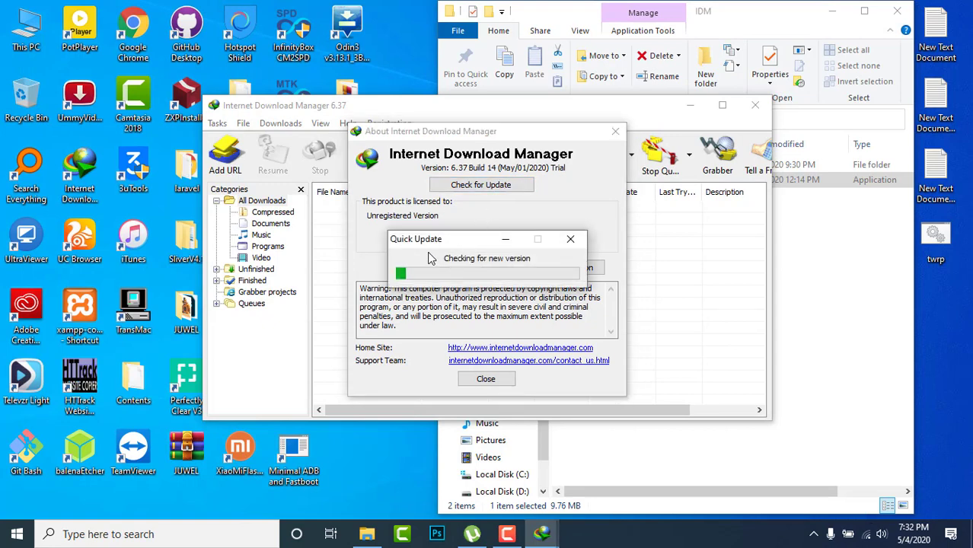
drag(445, 240, 434, 223)
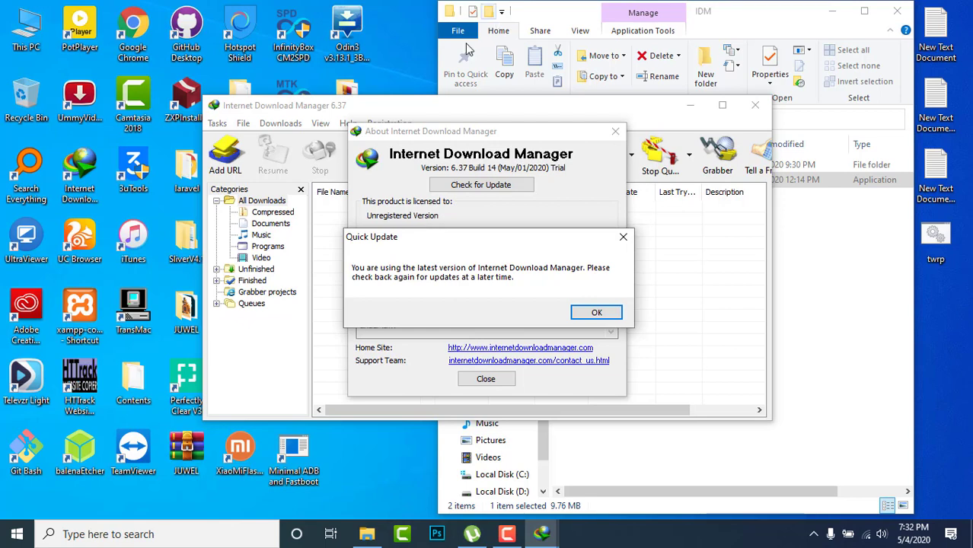
click(587, 315)
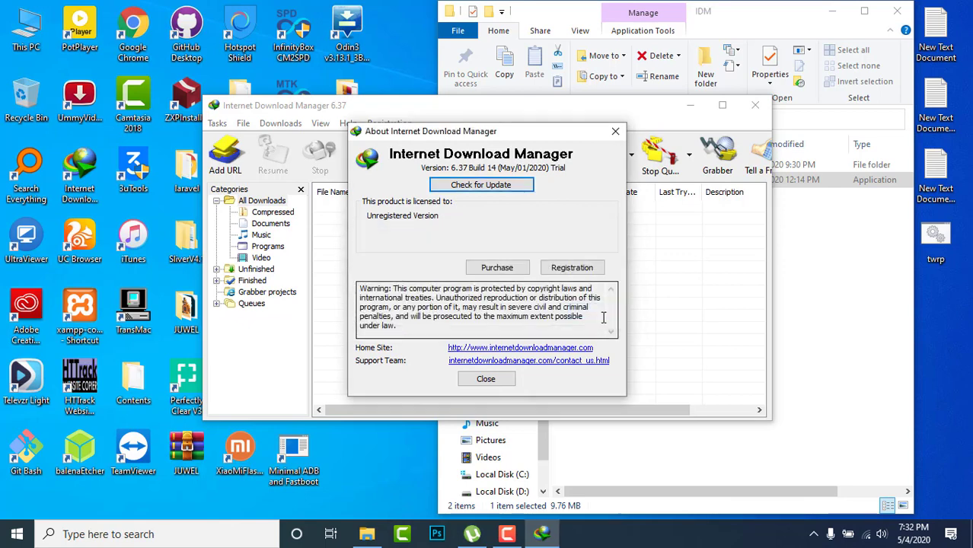
click(484, 380)
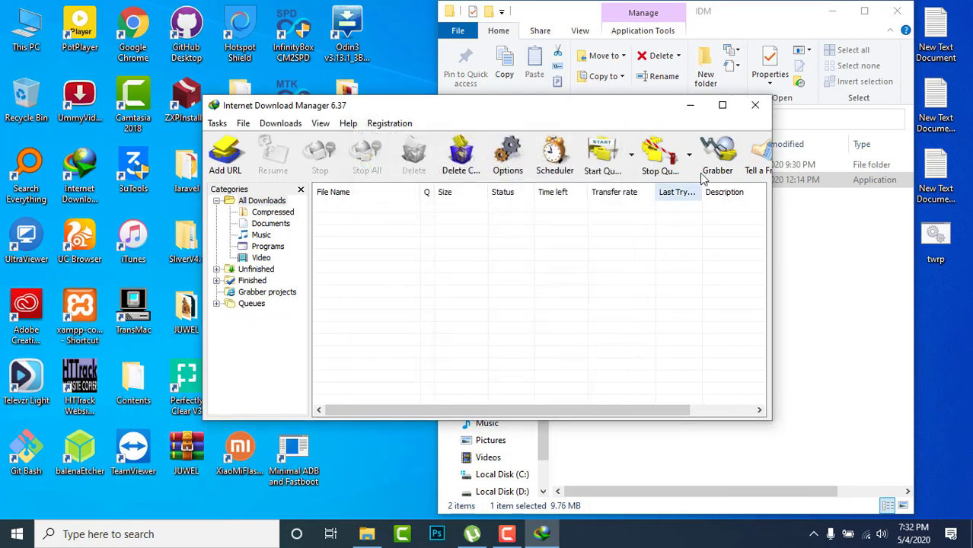
click(754, 105)
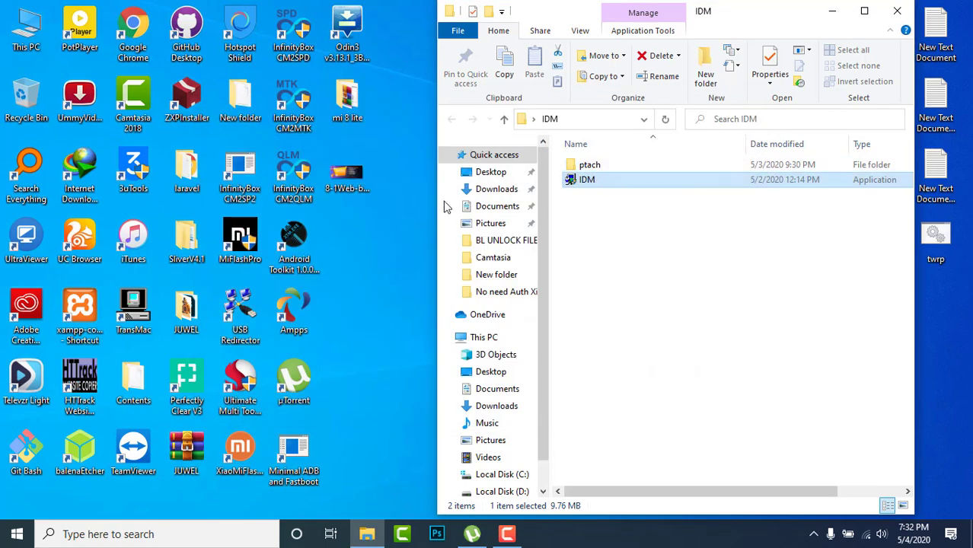
Turn off real-time protection in the Windows Security virus and threat protection settings
click(16, 533)
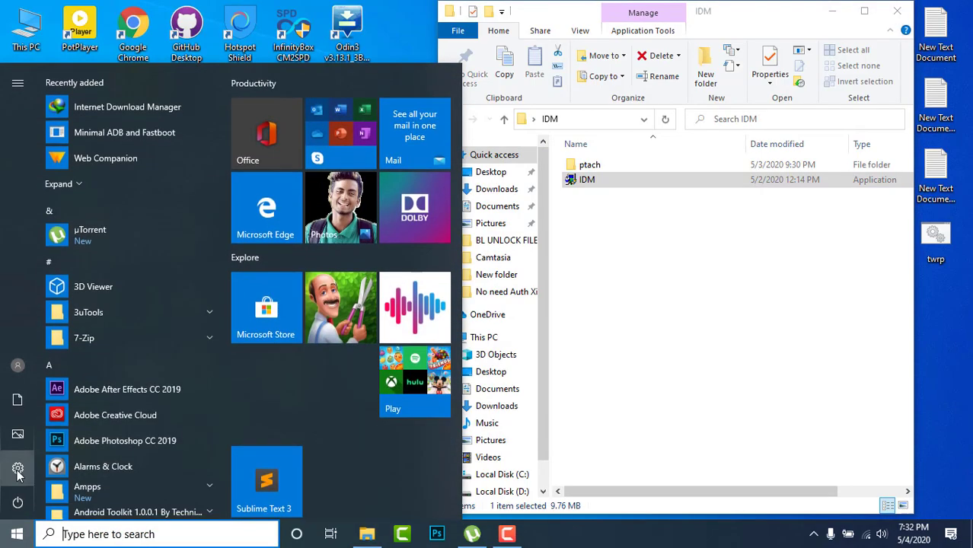
click(18, 470)
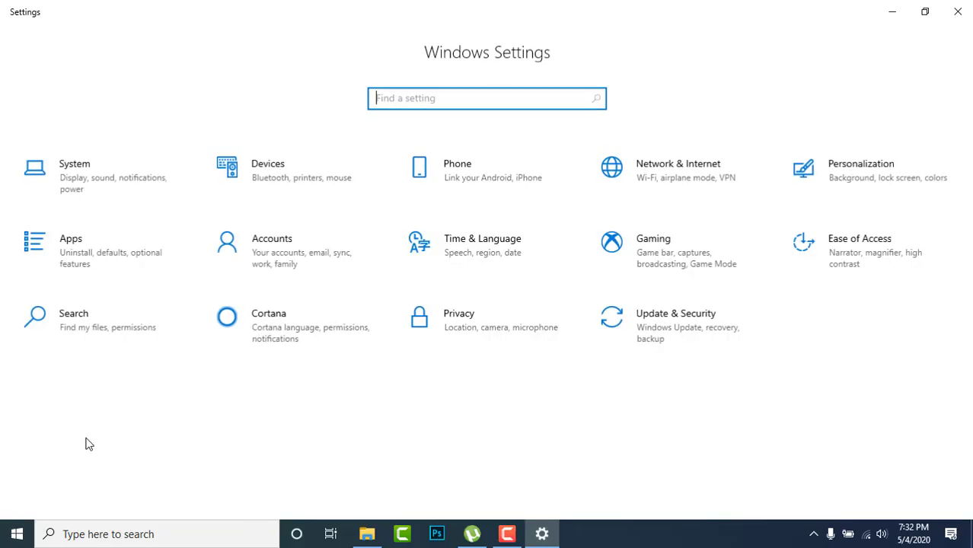
click(662, 325)
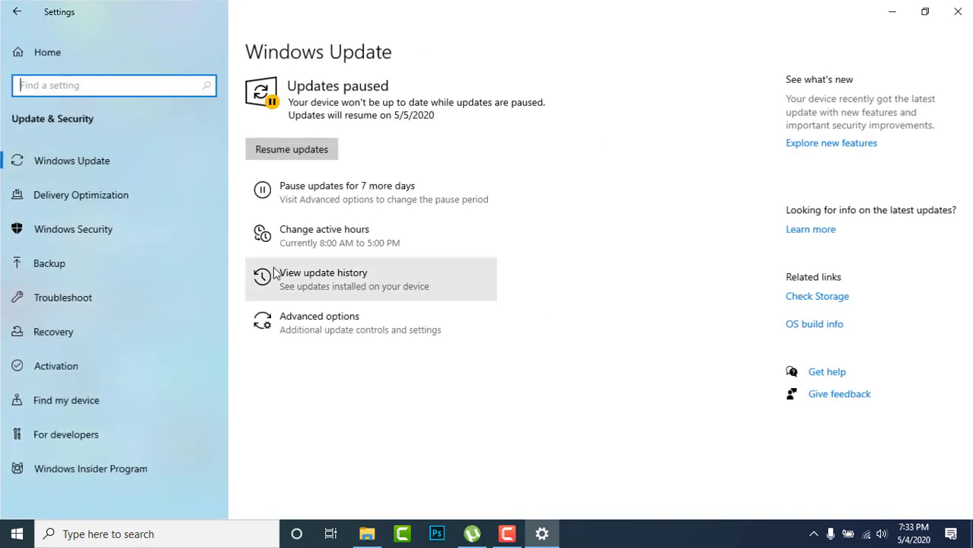
click(110, 234)
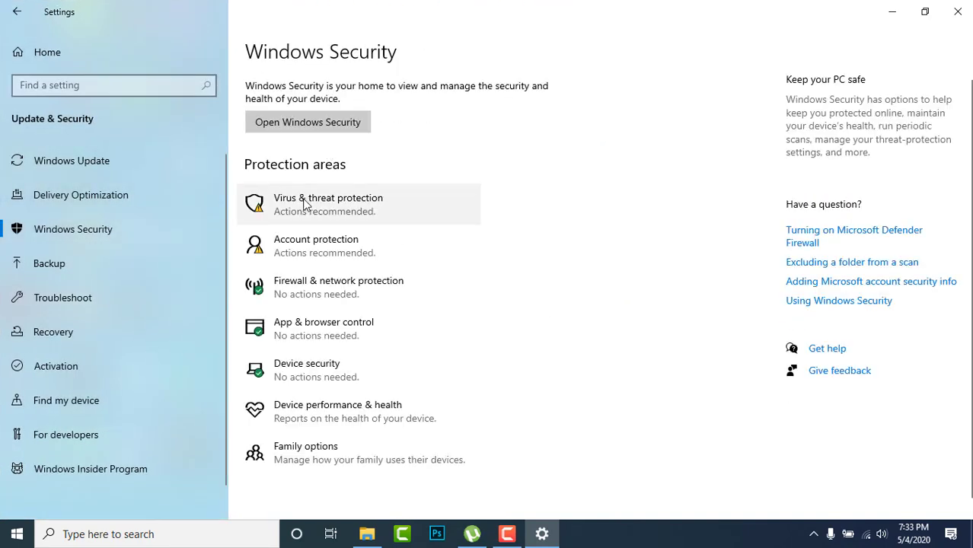
click(303, 204)
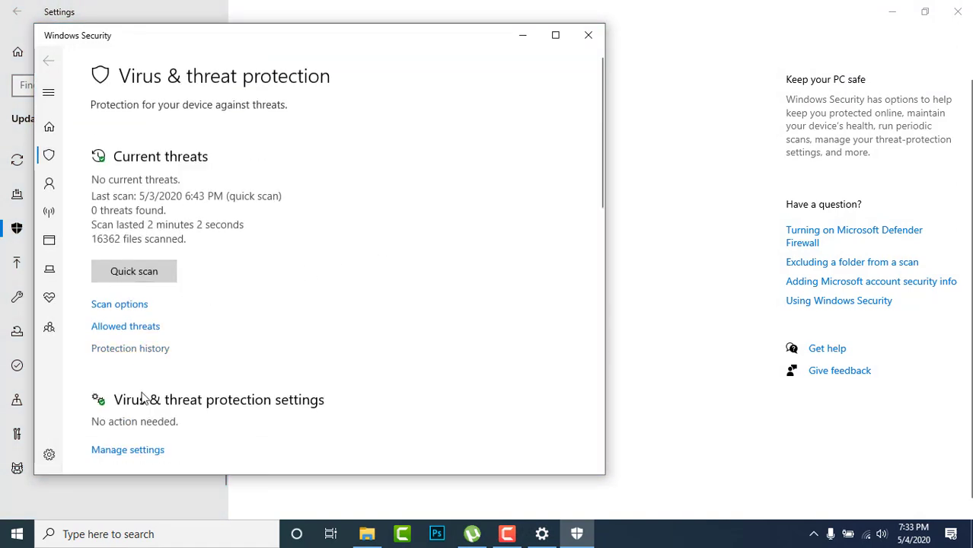
click(130, 450)
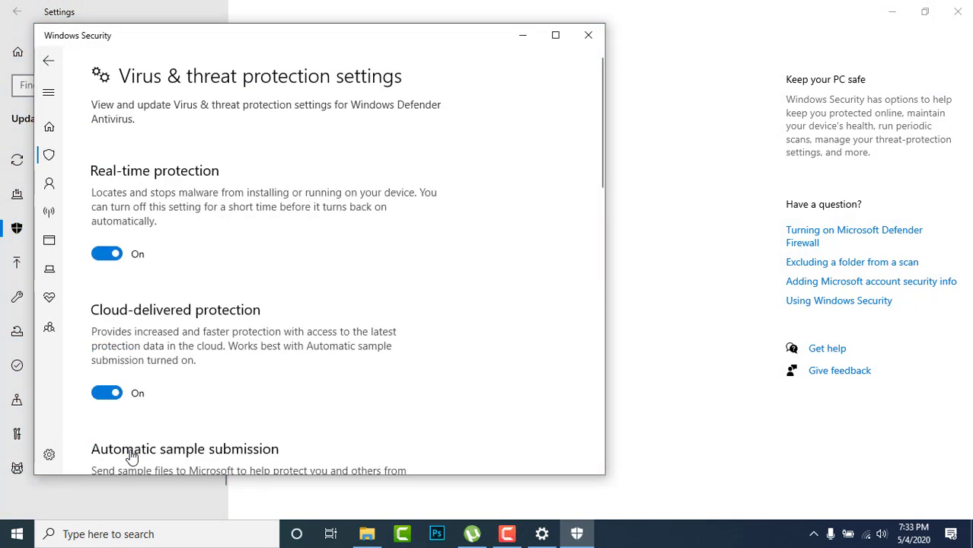
click(109, 259)
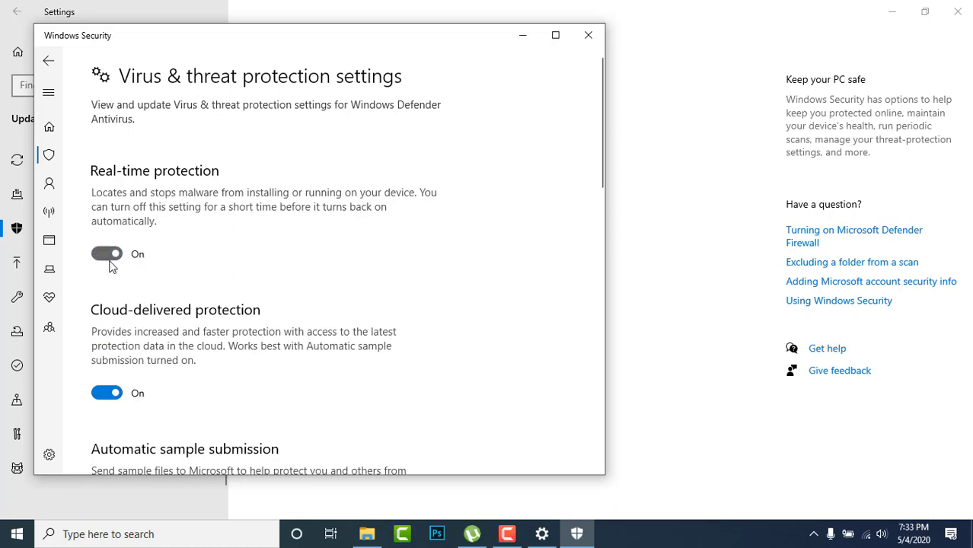
Minimize Windows Security, close Settings and open the ptach folder inside the IDM folder
click(524, 38)
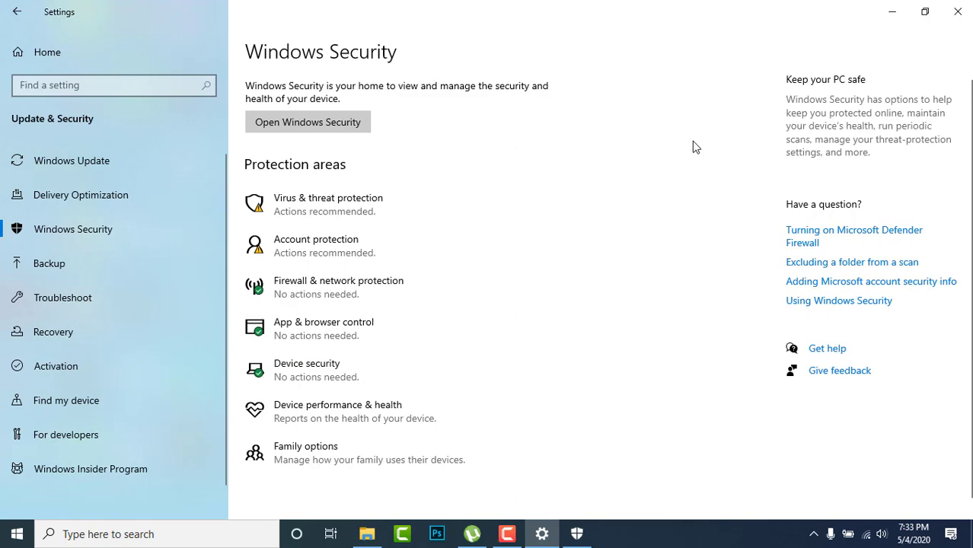
click(957, 12)
double_click(590, 166)
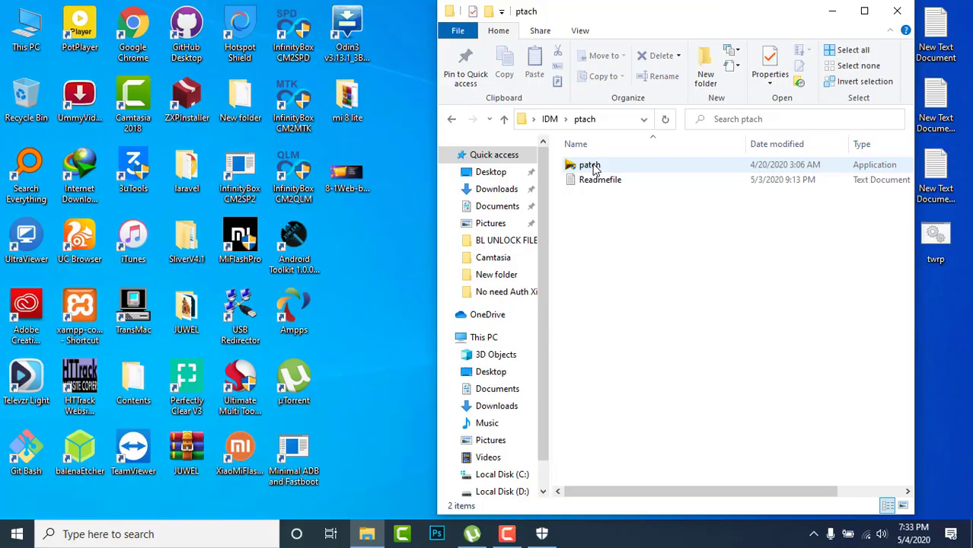
Run the patch application, try to patch Internet Download Manager from the ptach folder, and exit the patcher
double_click(592, 167)
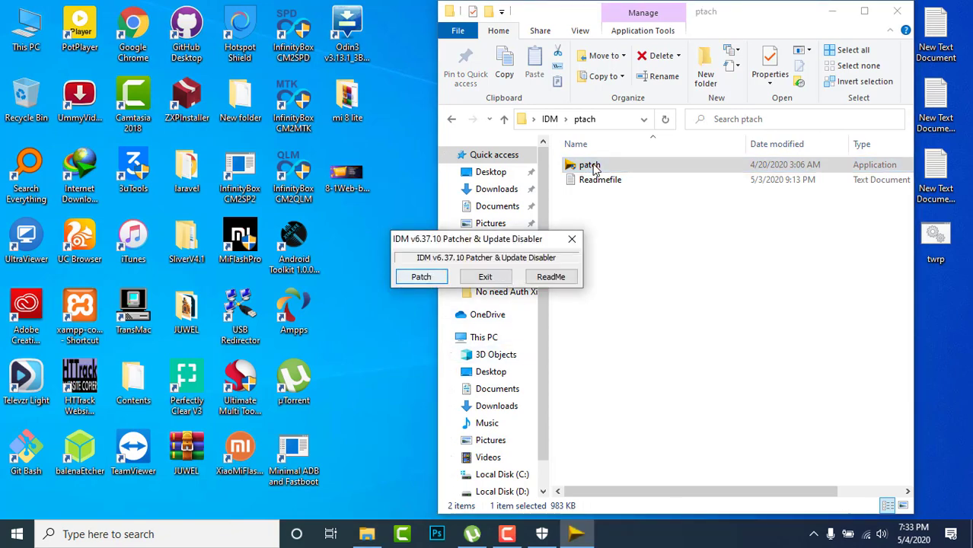
key(Return)
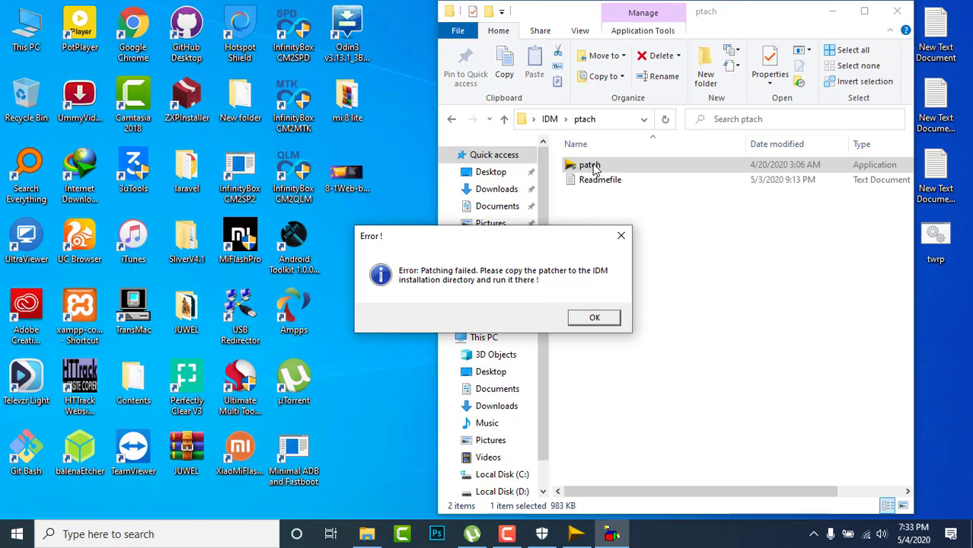
key(Return)
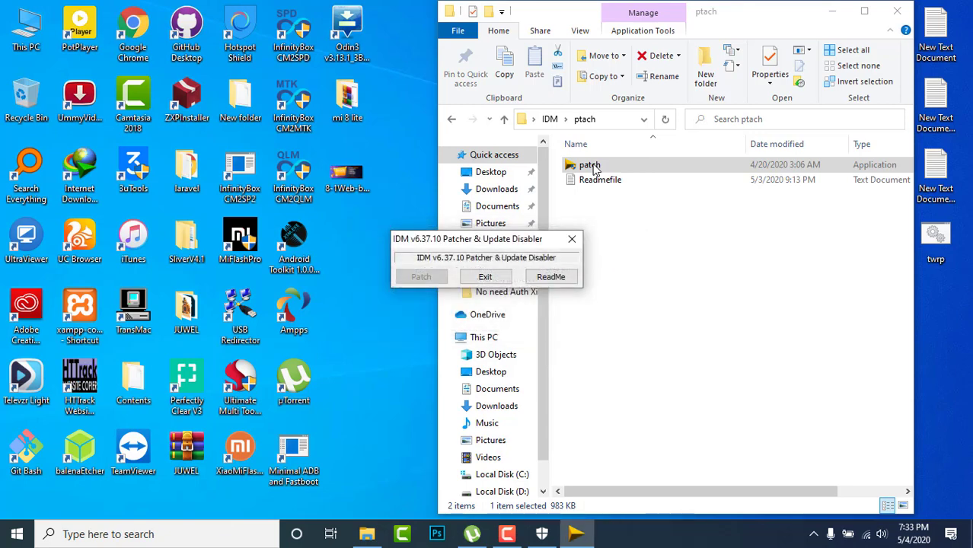
key(Tab)
key(Return)
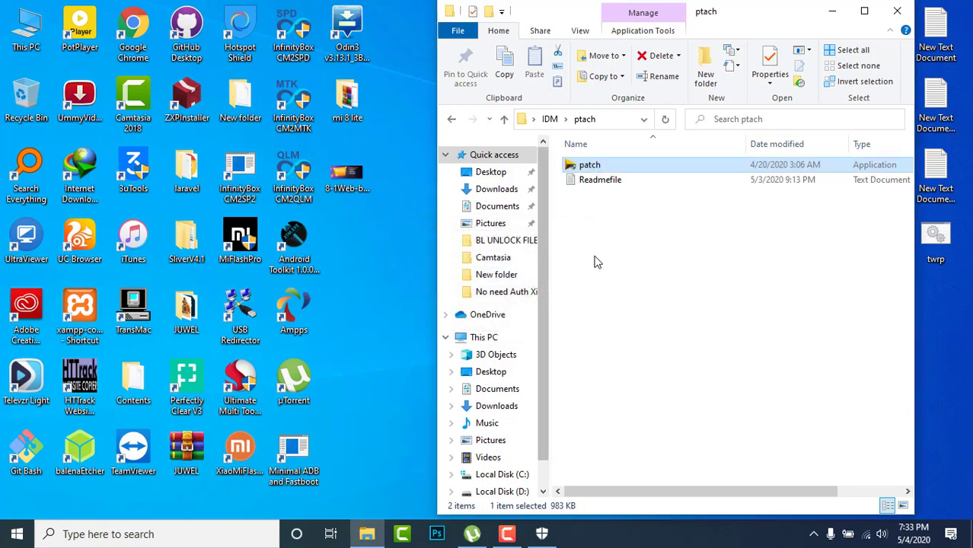
Copy the patch application from the ptach folder into the Internet Download Manager installation folder, granting administrator permission
right_click(601, 171)
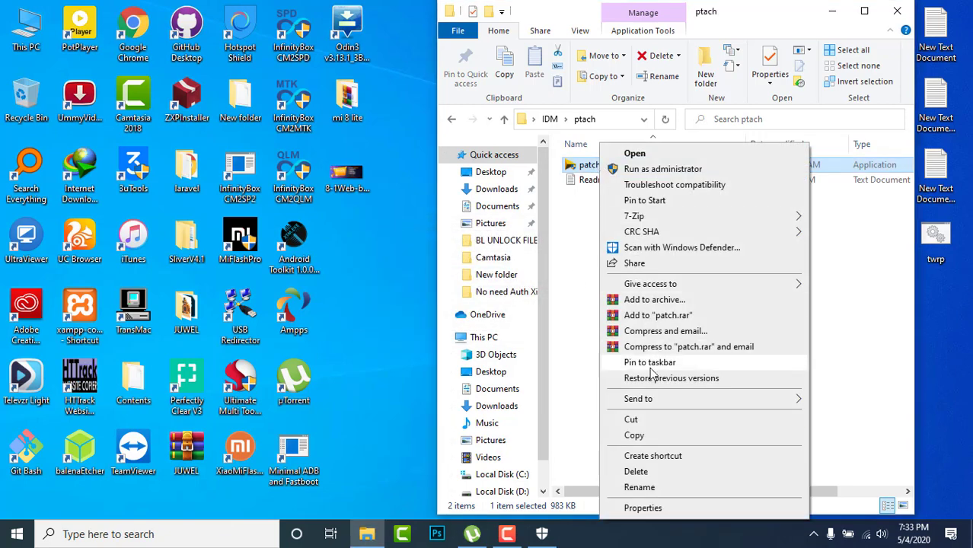
click(654, 435)
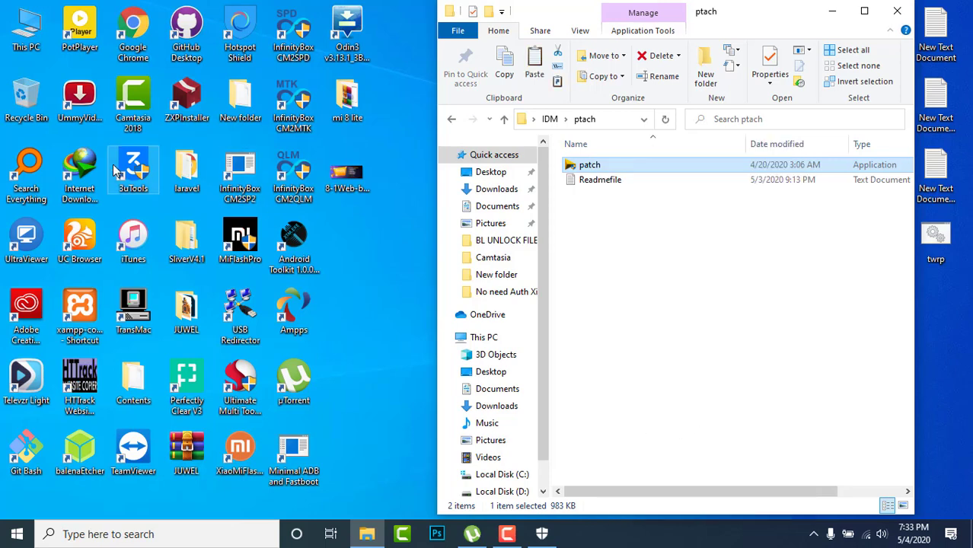
right_click(86, 161)
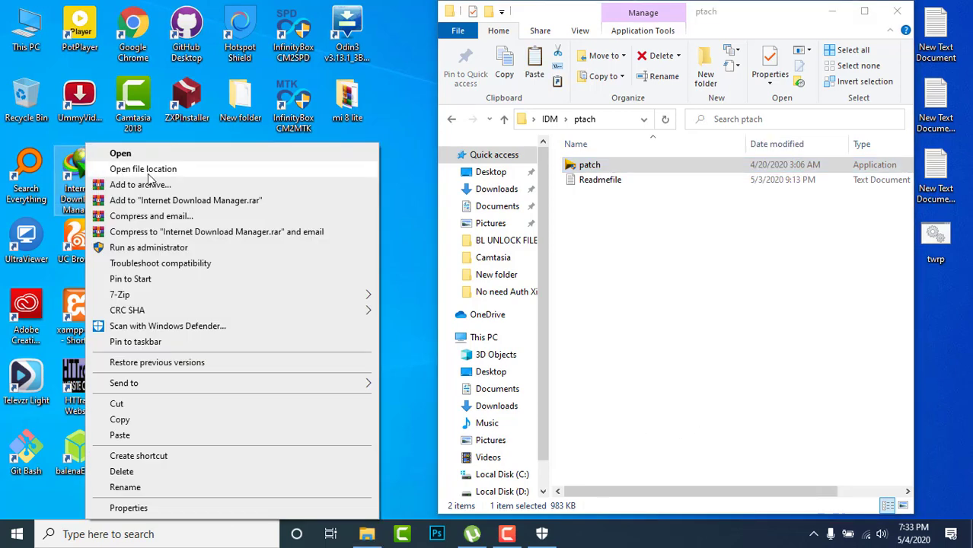
click(149, 177)
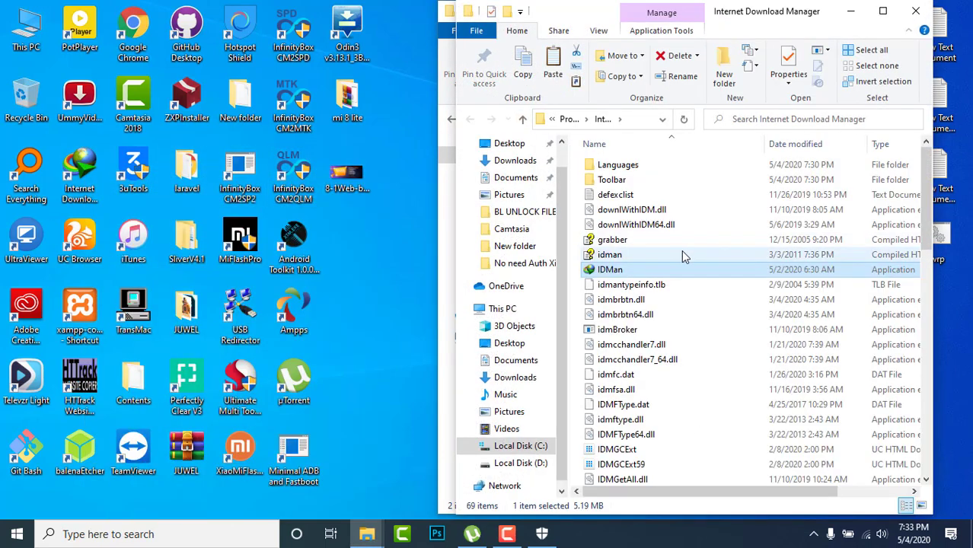
right_click(575, 268)
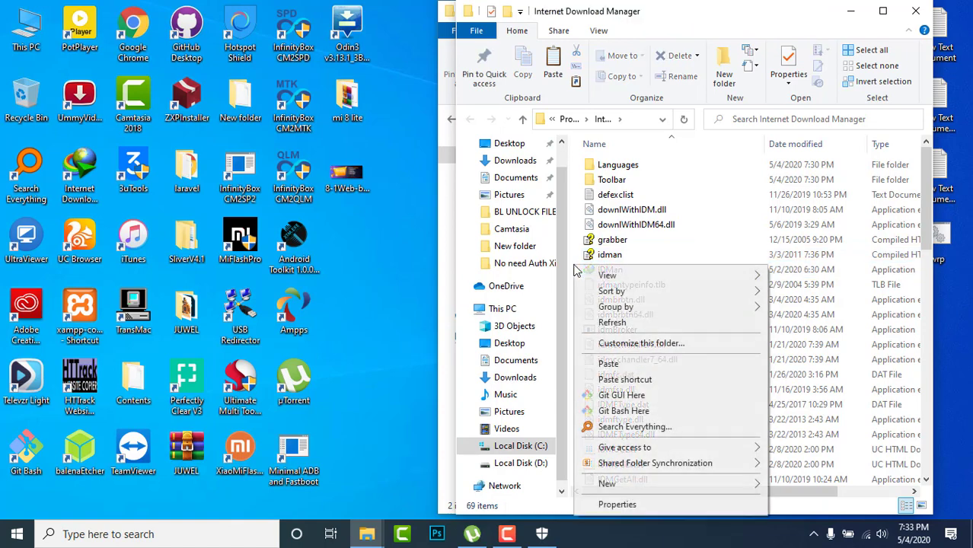
click(605, 364)
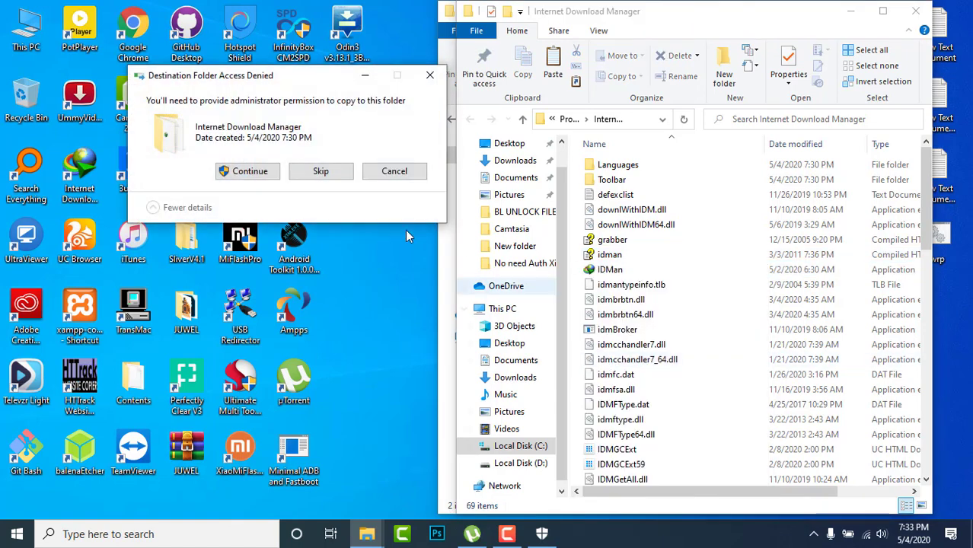
click(247, 171)
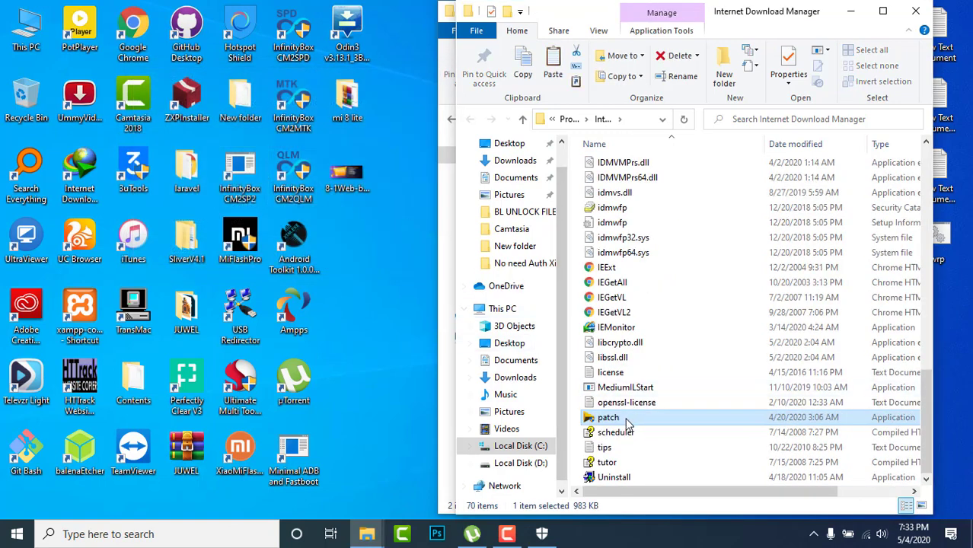
Look through the detailed process list in Task Manager for running programs and close Task Manager
right_click(652, 536)
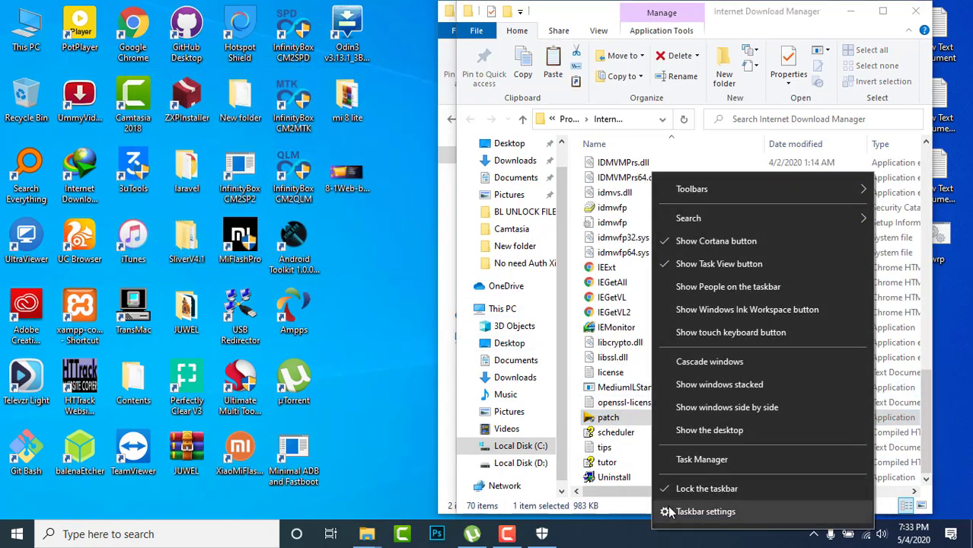
click(686, 463)
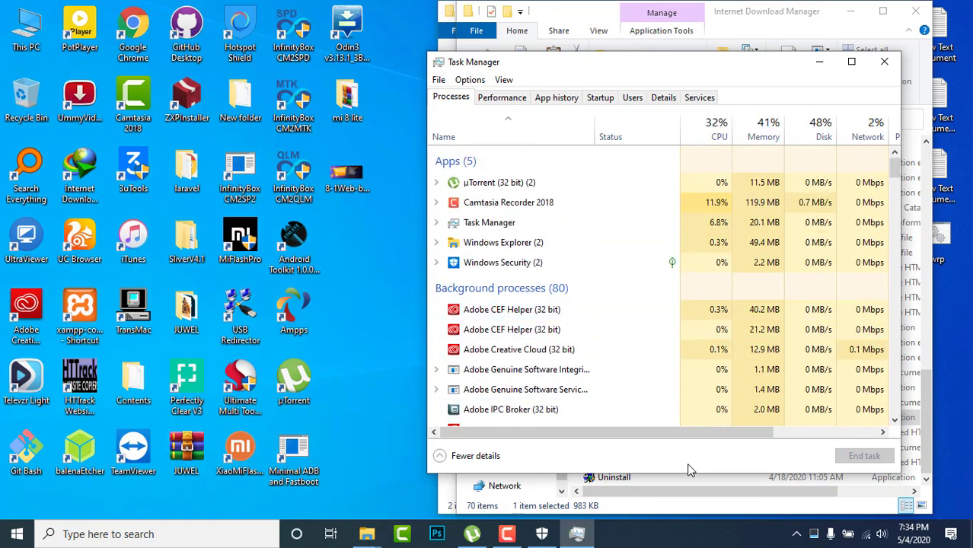
key(ctrl+shift+Tab)
key(ctrl+shift+Tab)
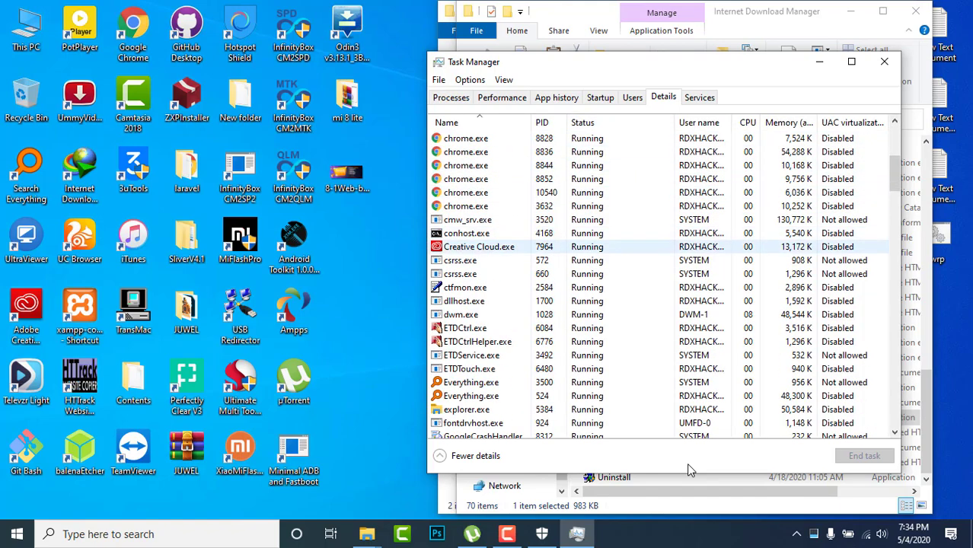
text(lsass)
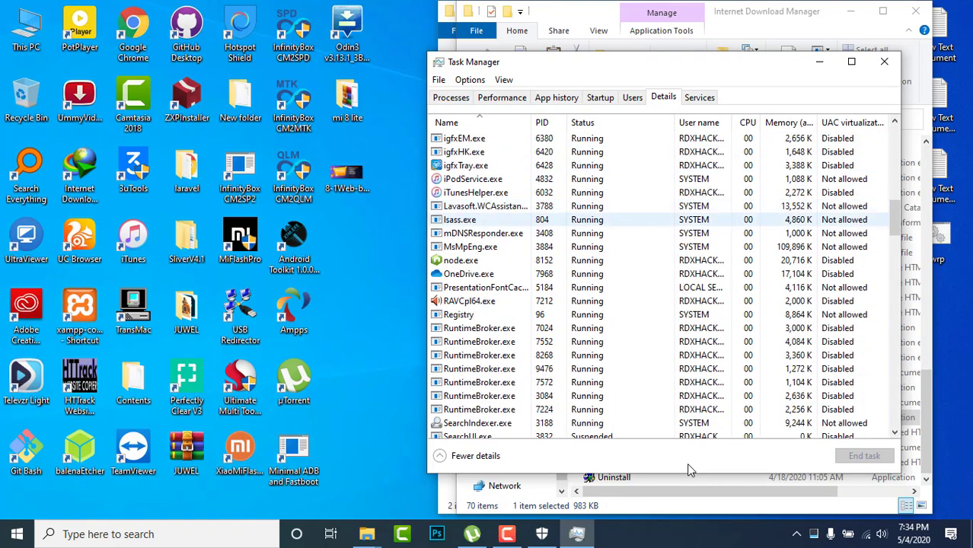
text(svchost)
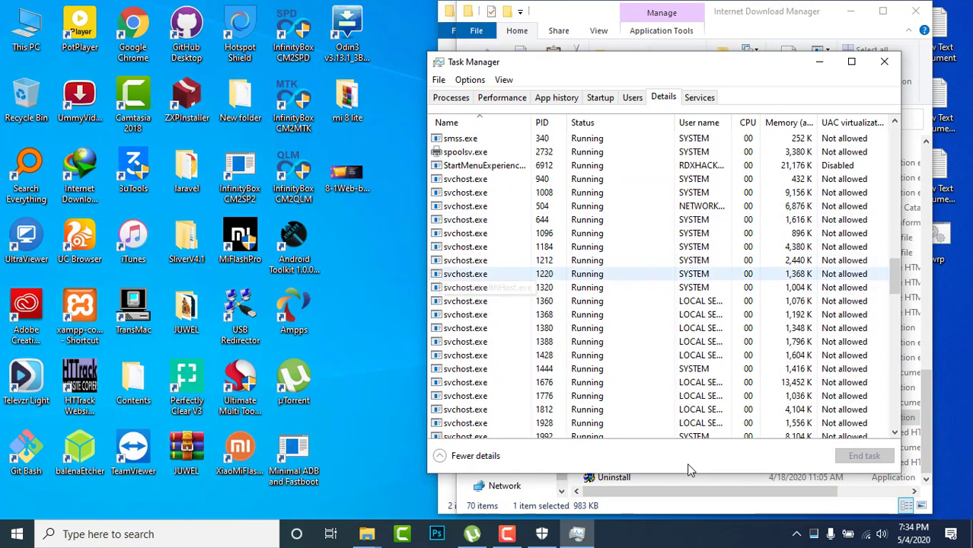
text(taskmgr)
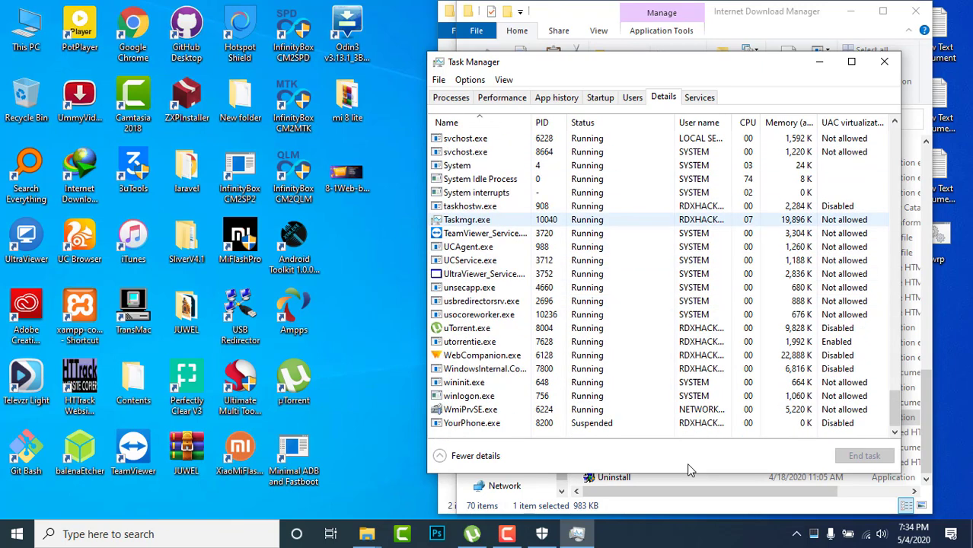
text(teamviewer)
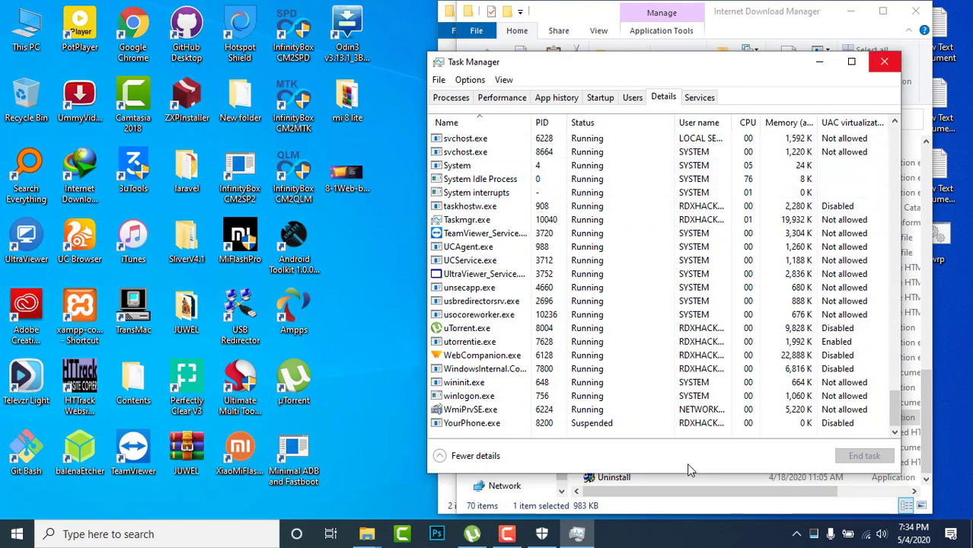
key(alt+F4)
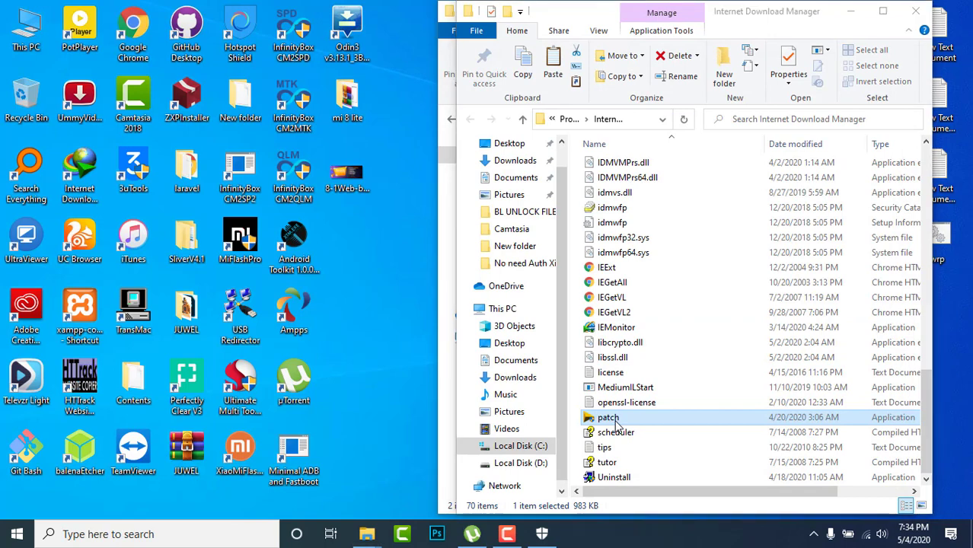
Run patch from the installation folder, apply the IDM v6.37.10 patch and the update disabler to IDMan.exe, and close both folder windows
click(609, 418)
double_click(613, 419)
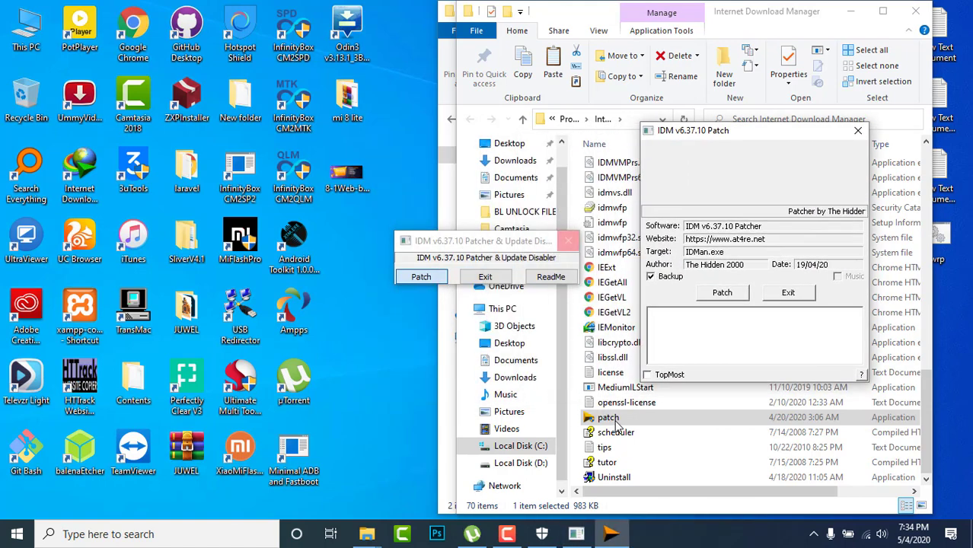
key(Return)
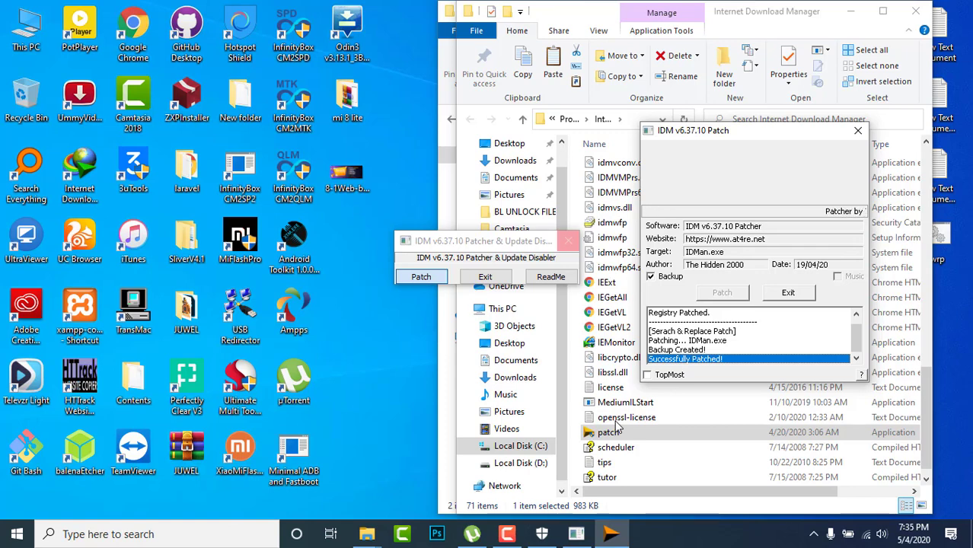
double_click(618, 430)
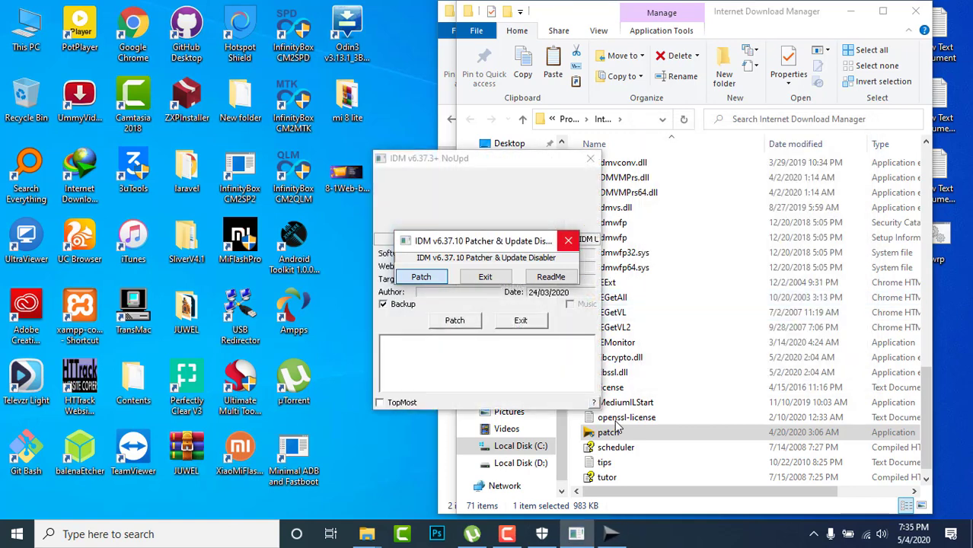
key(Return)
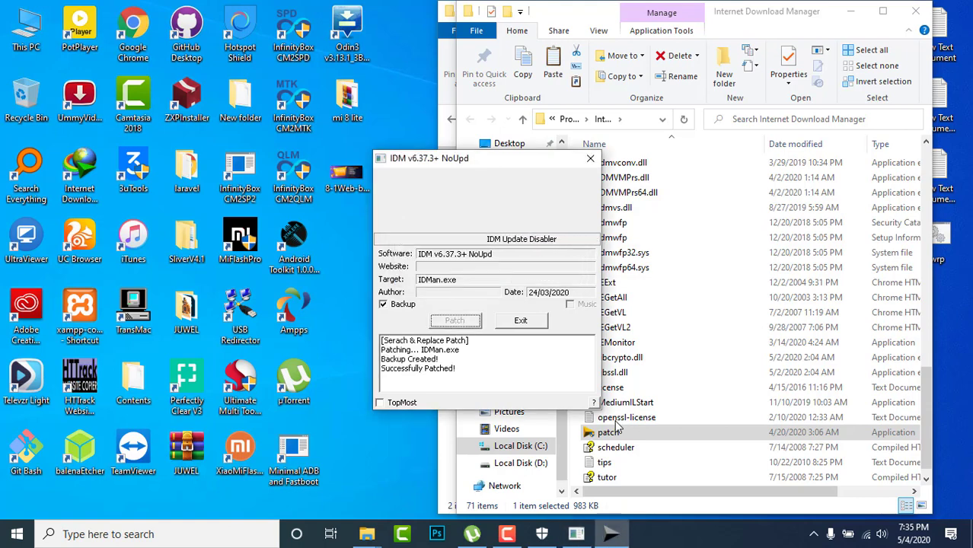
key(Return)
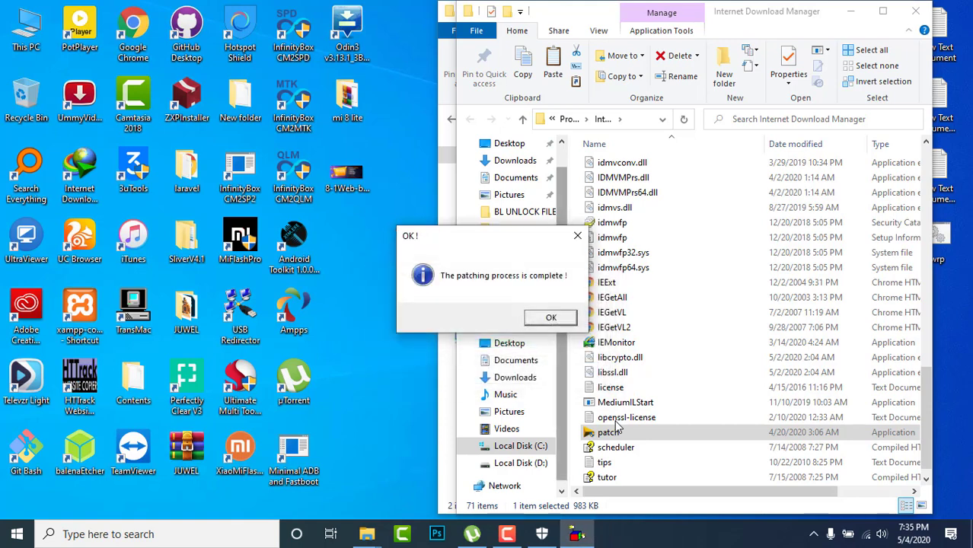
click(551, 317)
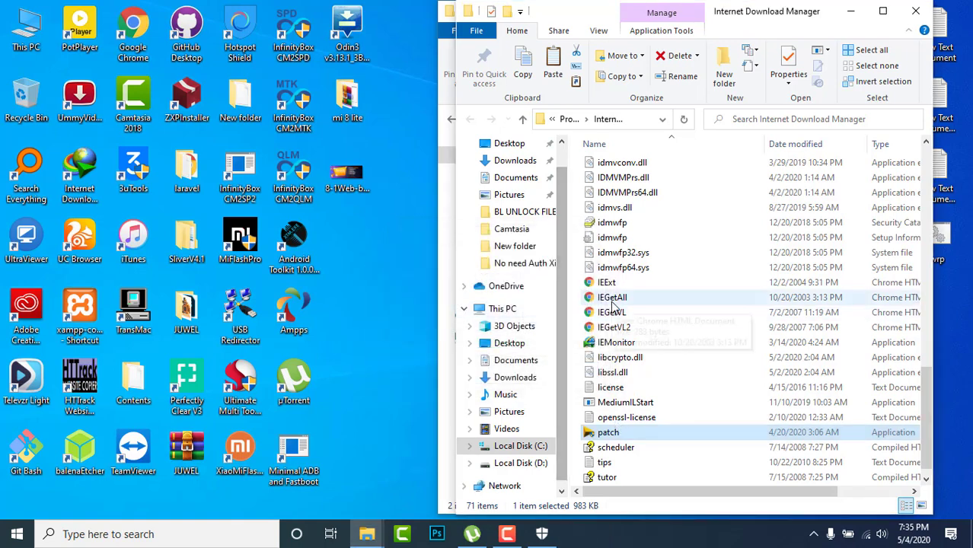
click(915, 11)
click(897, 10)
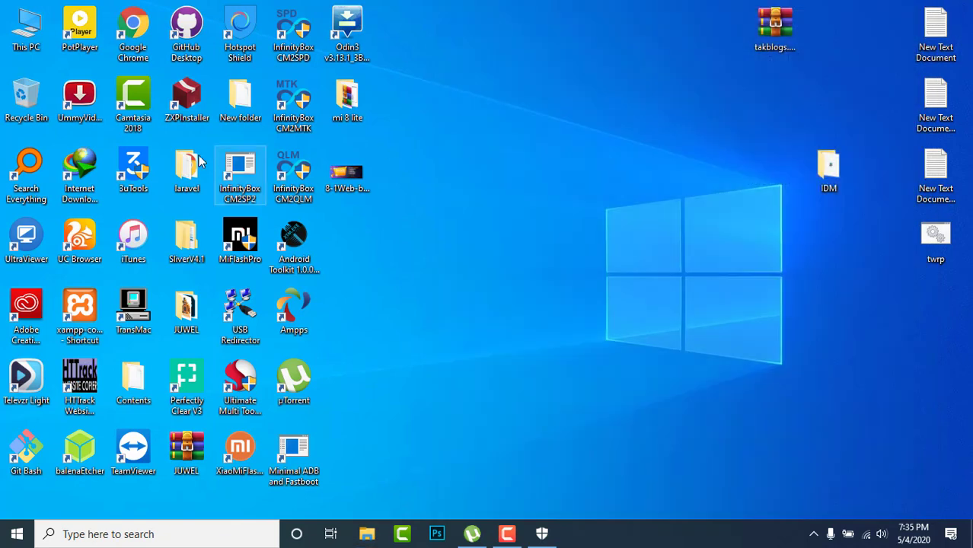
Launch Internet Download Manager, check its registration and licence details in About IDM, and close the program
double_click(100, 167)
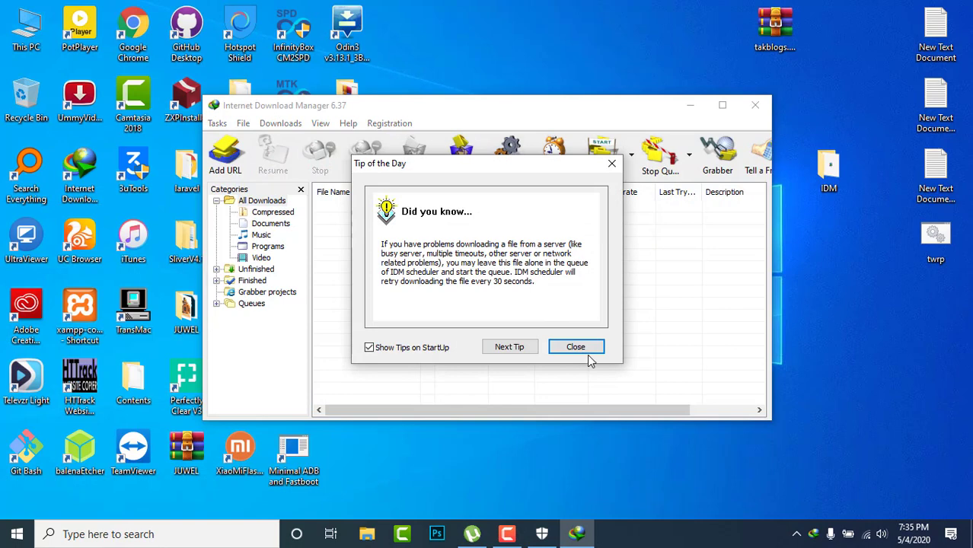
click(581, 350)
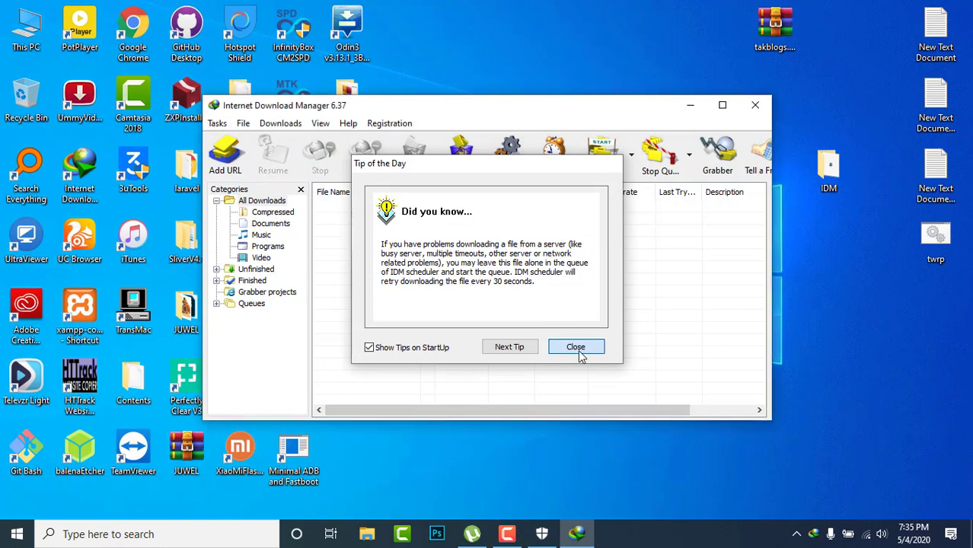
click(389, 123)
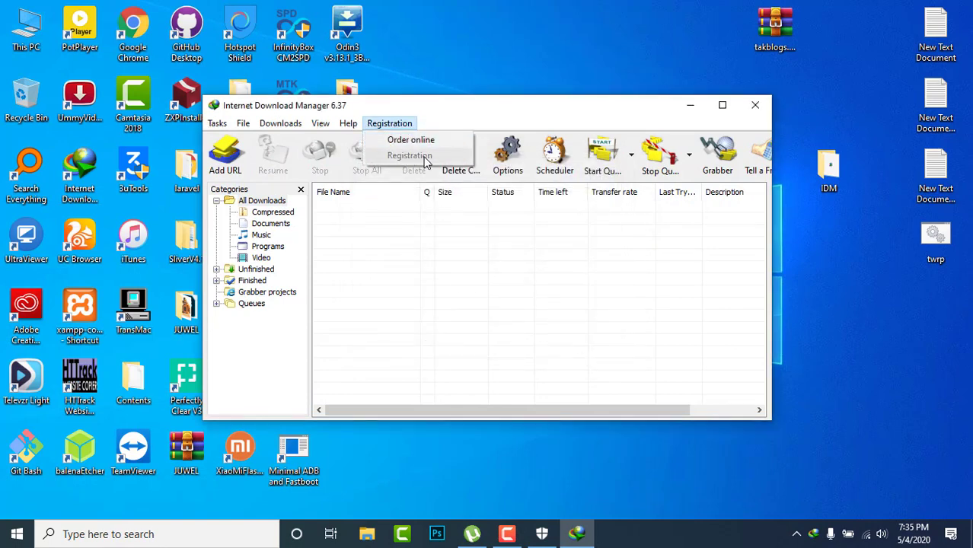
mouse_move(328, 127)
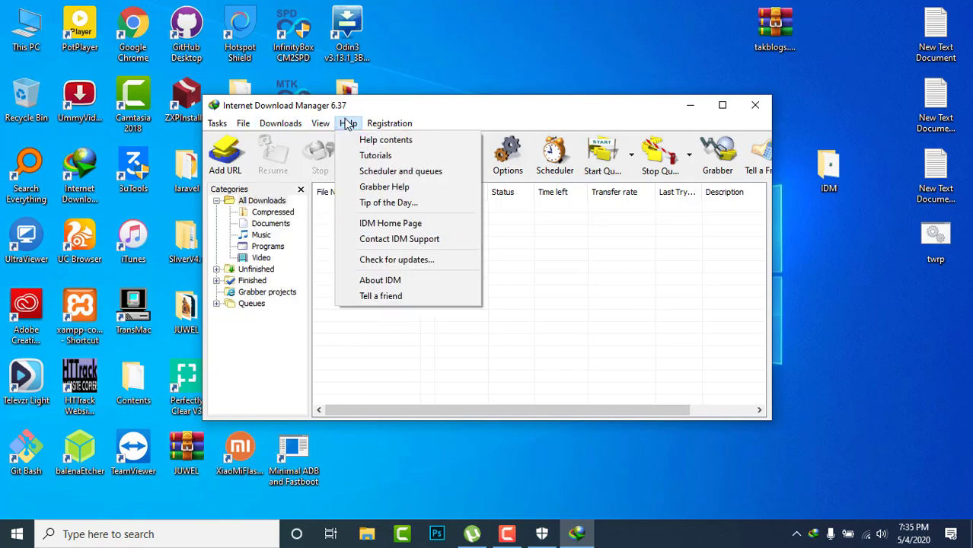
click(380, 280)
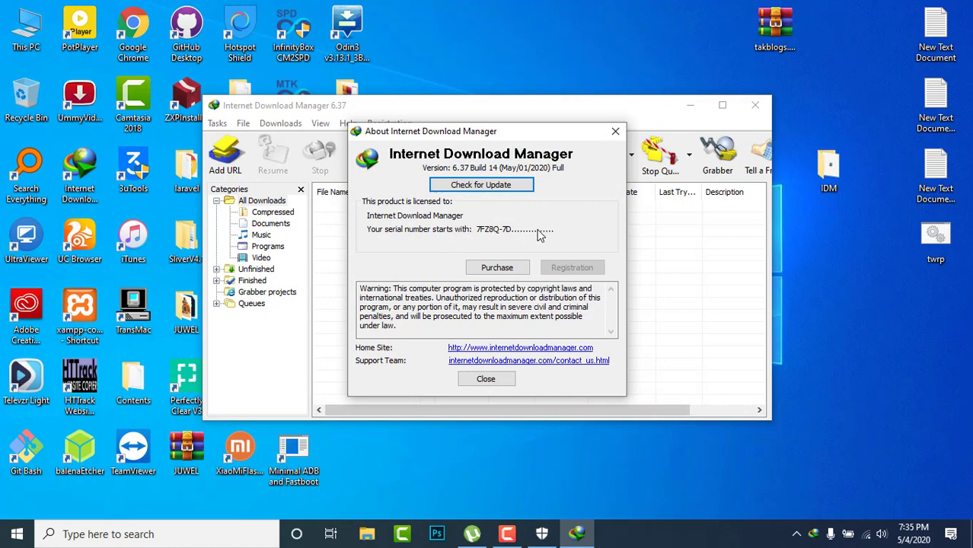
click(486, 381)
click(754, 105)
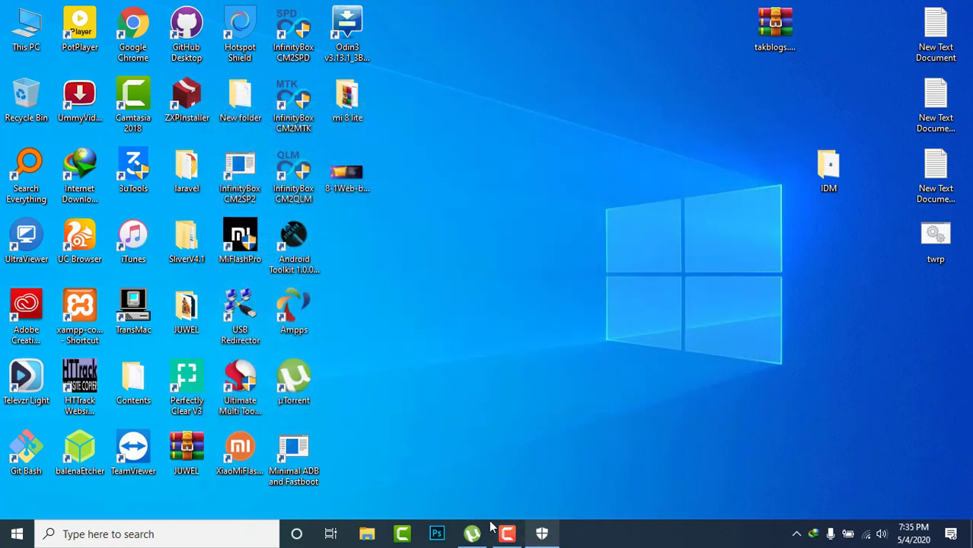
Launch Google Chrome and open Google Drive from the Google apps on the new tab page
double_click(143, 38)
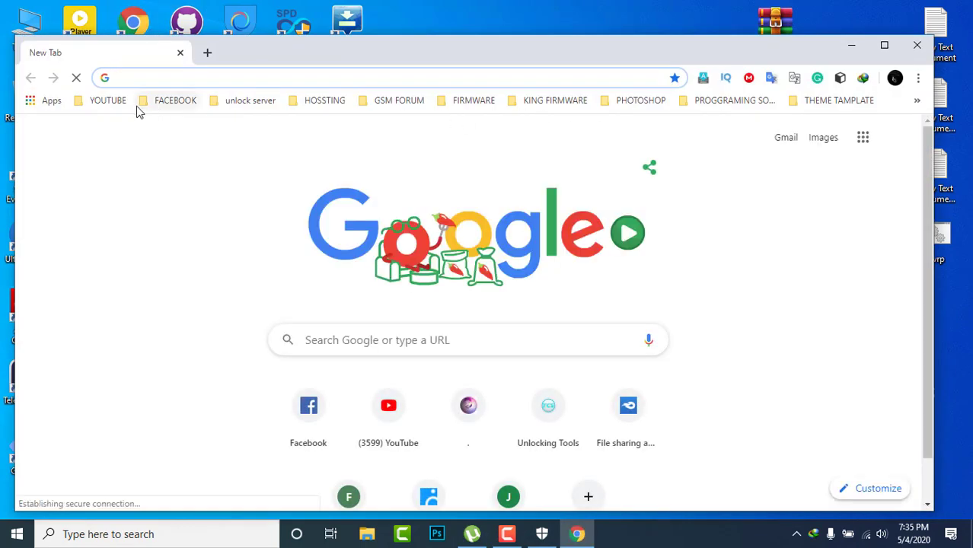
click(863, 141)
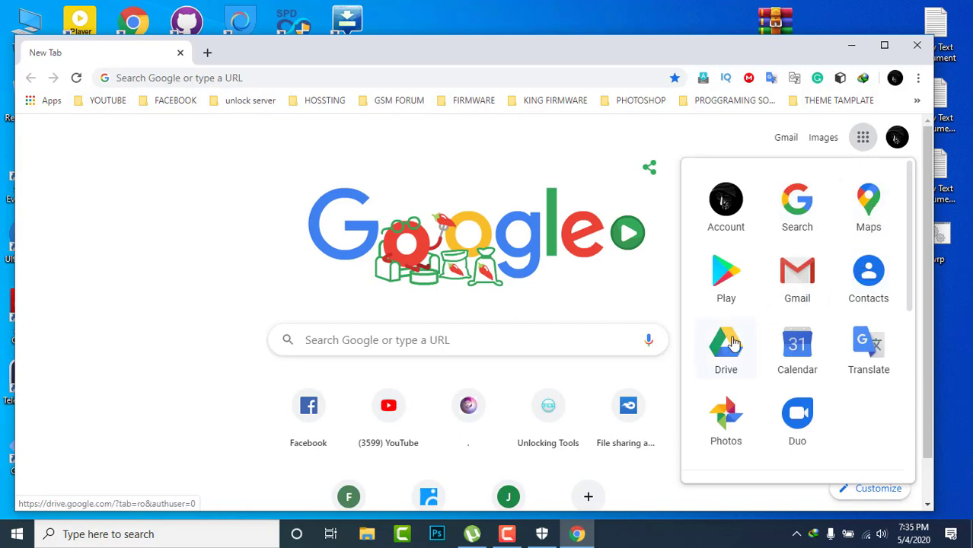
click(733, 344)
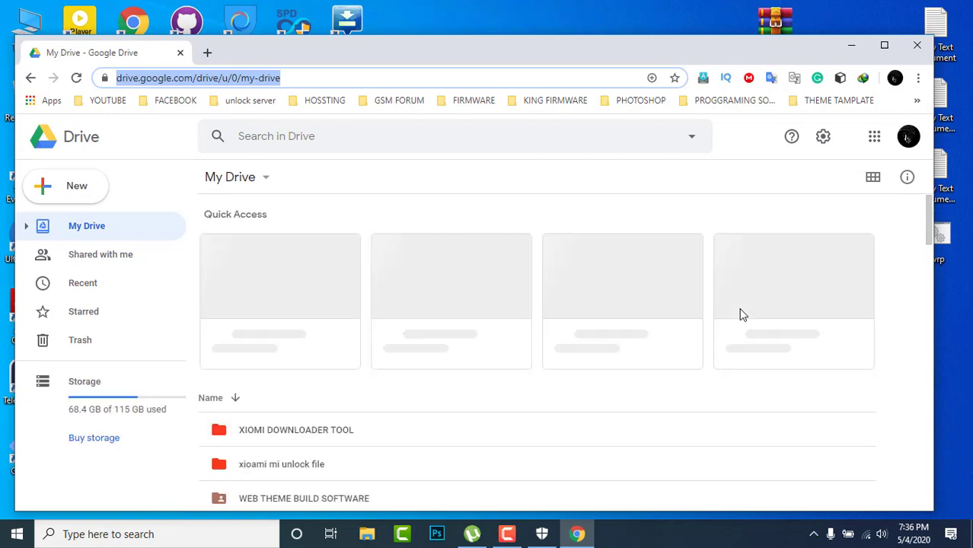
Open the Firmware folder in My Drive, and its SAMSUNG subfolder
scroll(379, 365, down, 3)
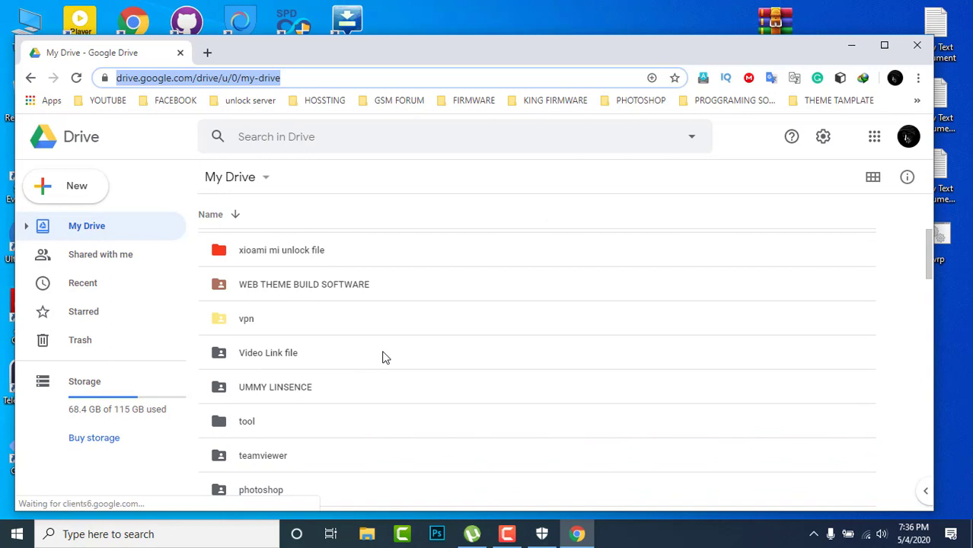
scroll(360, 352, down, 2)
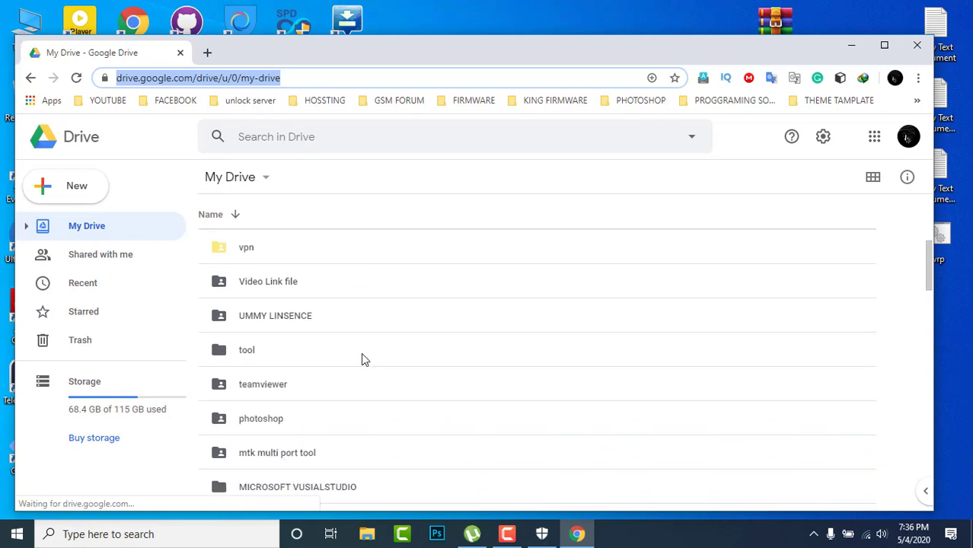
scroll(359, 358, down, 1)
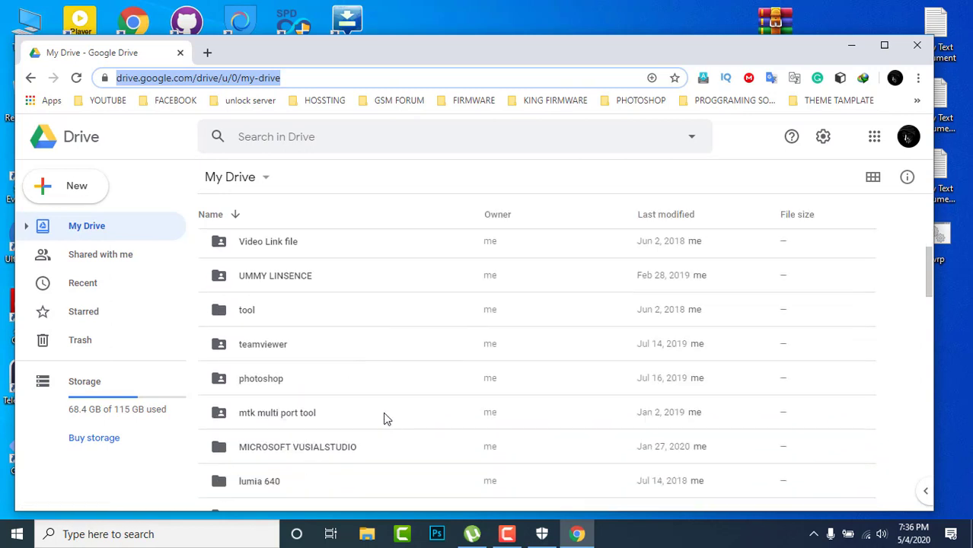
scroll(337, 428, down, 2)
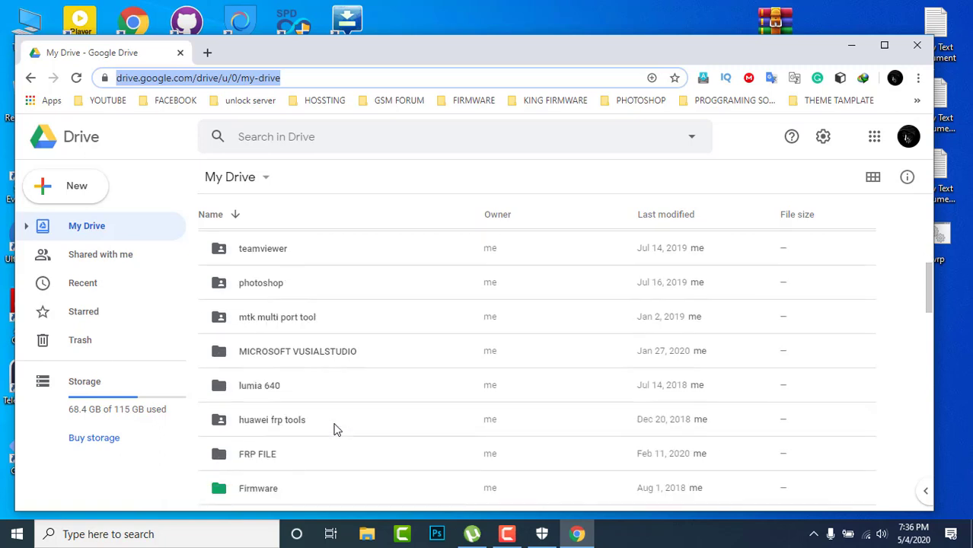
scroll(305, 456, down, 1)
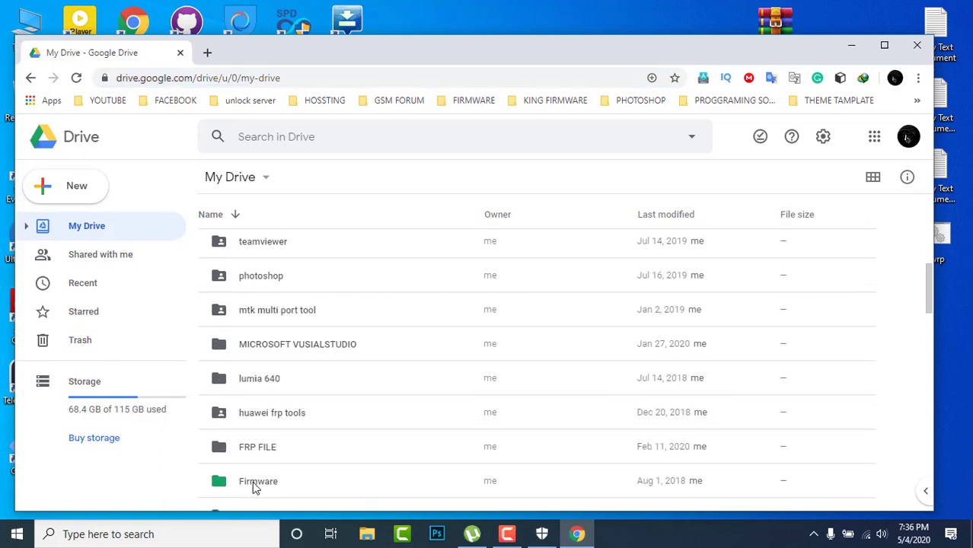
click(256, 488)
double_click(254, 484)
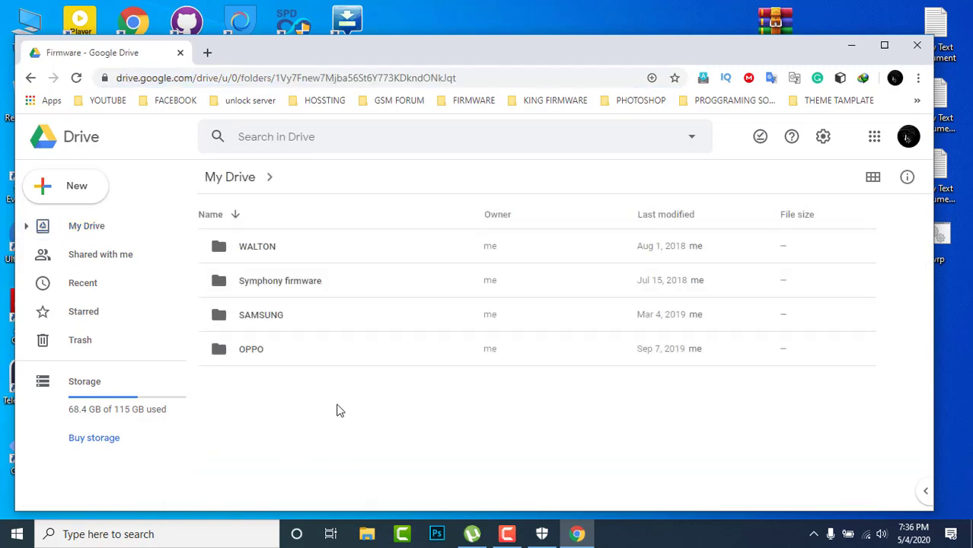
double_click(266, 321)
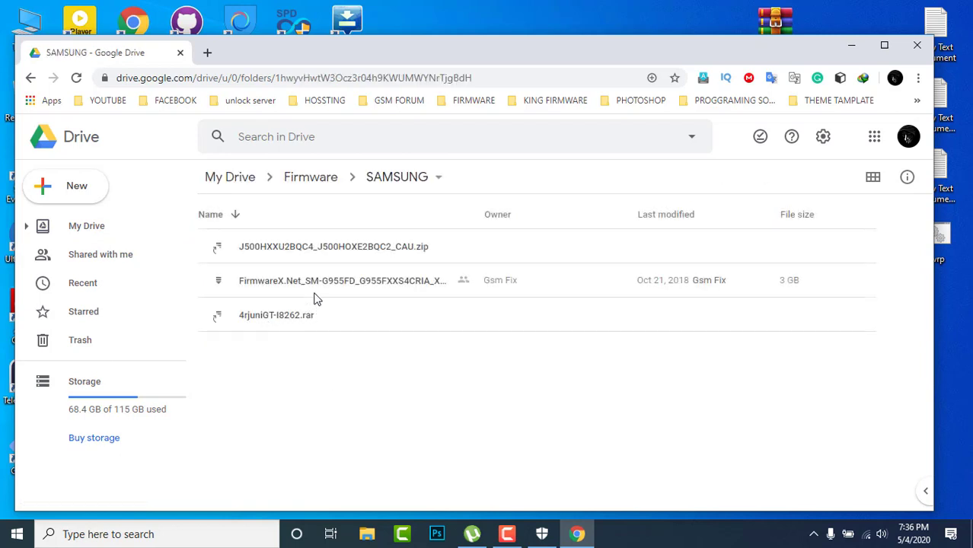
Download J500HXXU2BQC4_J500HOXE2BQC2_CAU.zip from Drive without a virus scan, and dismiss IDM's automatic link capture tip
click(281, 250)
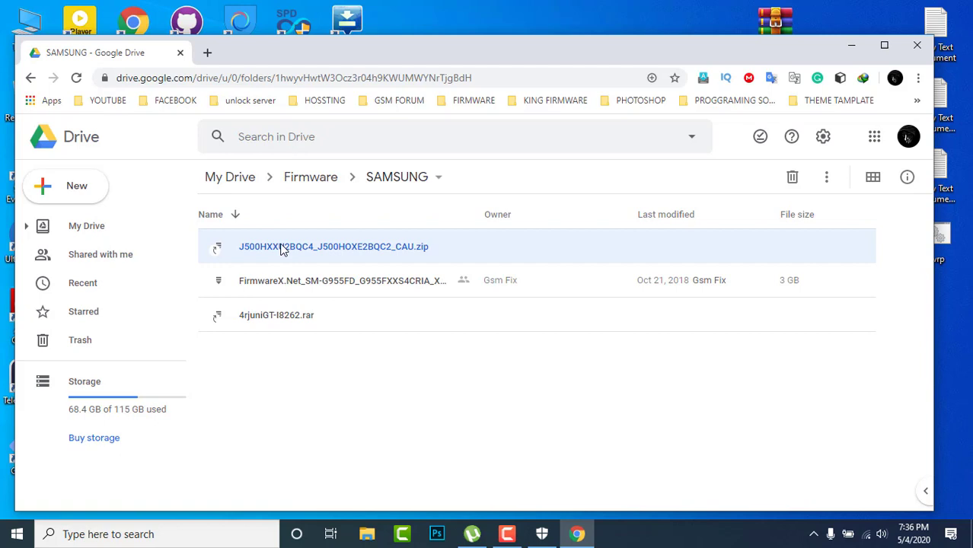
right_click(281, 249)
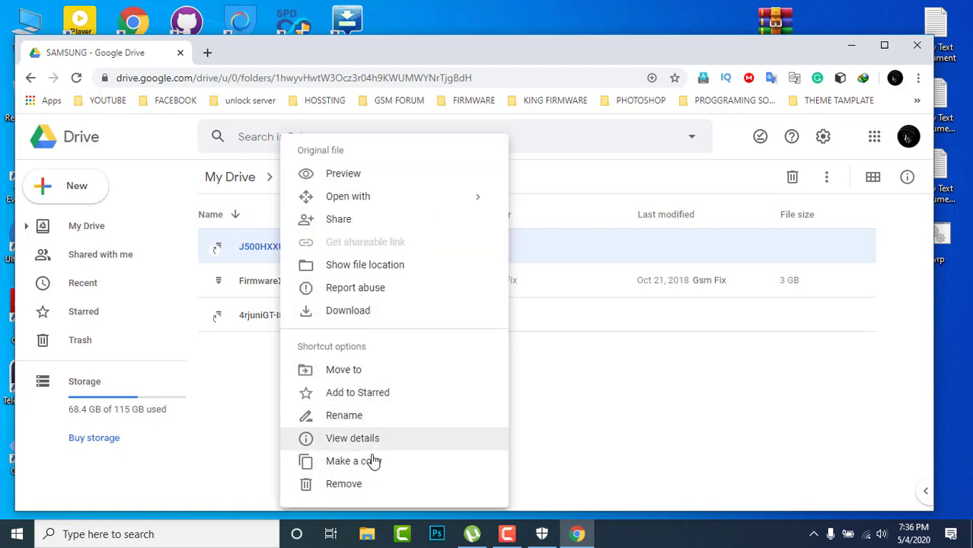
click(884, 45)
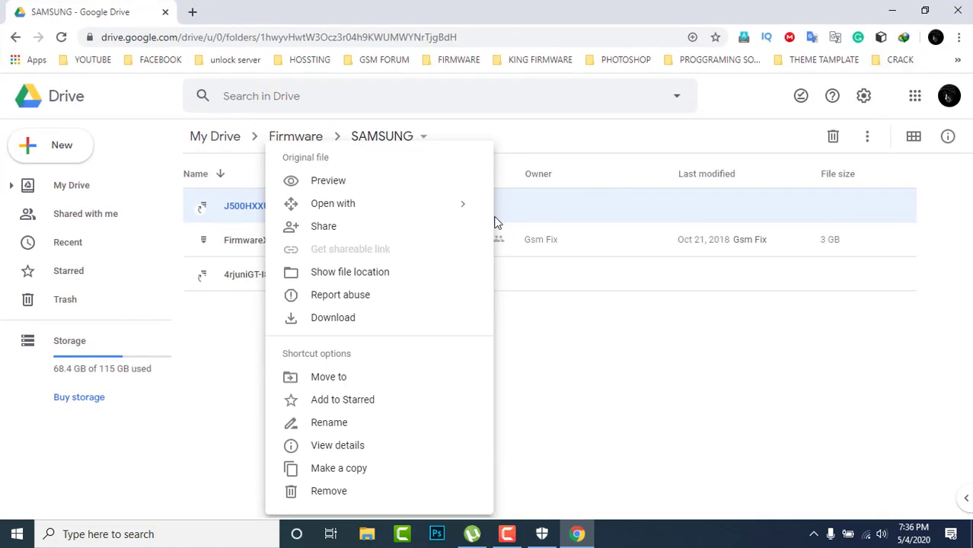
click(320, 320)
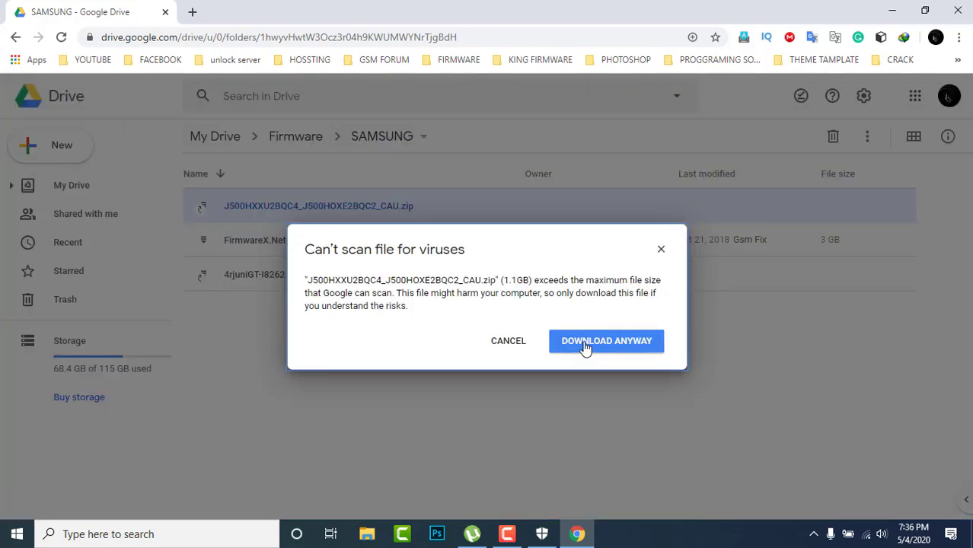
click(584, 346)
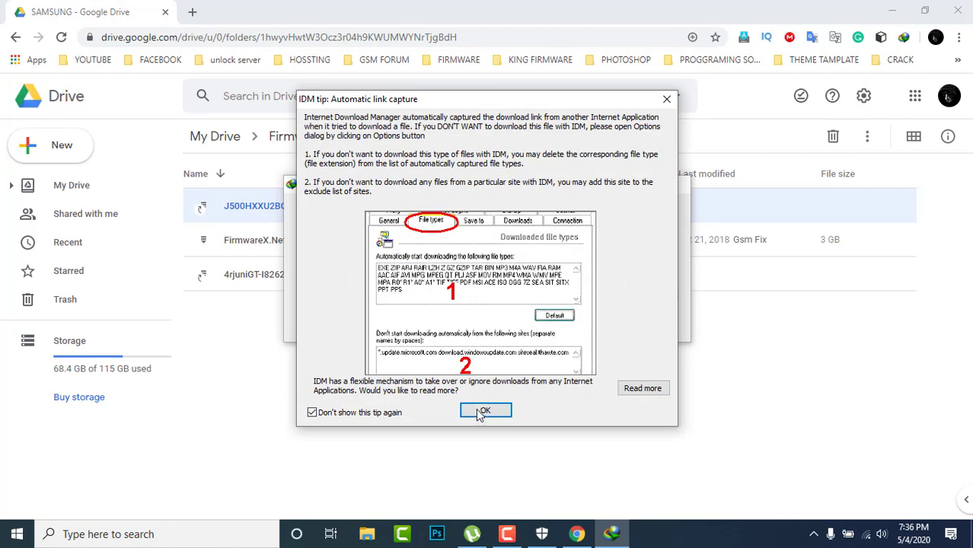
click(481, 412)
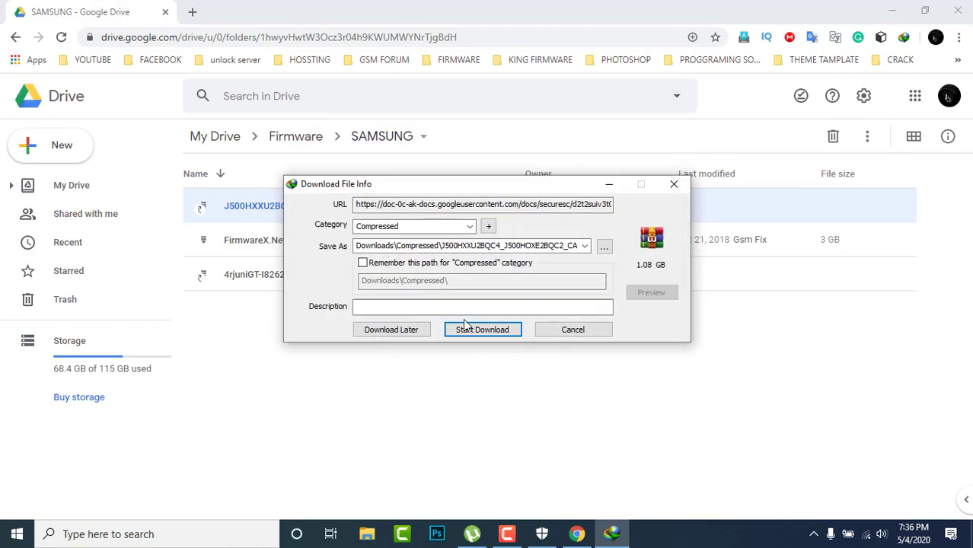
Set the save location to the FIRMWARE\SAMSUNG folder on Local Disk (D:) and start the download
click(603, 248)
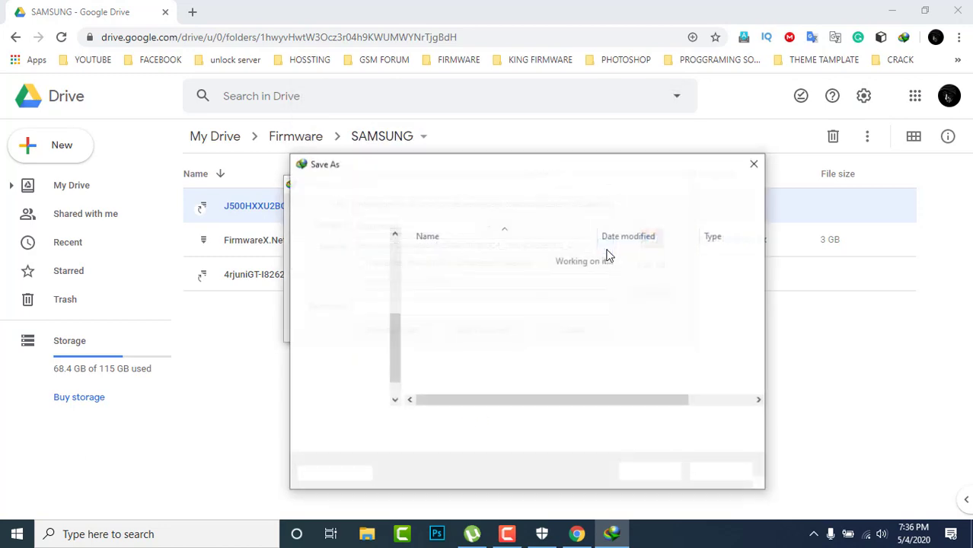
scroll(394, 363, down, 1)
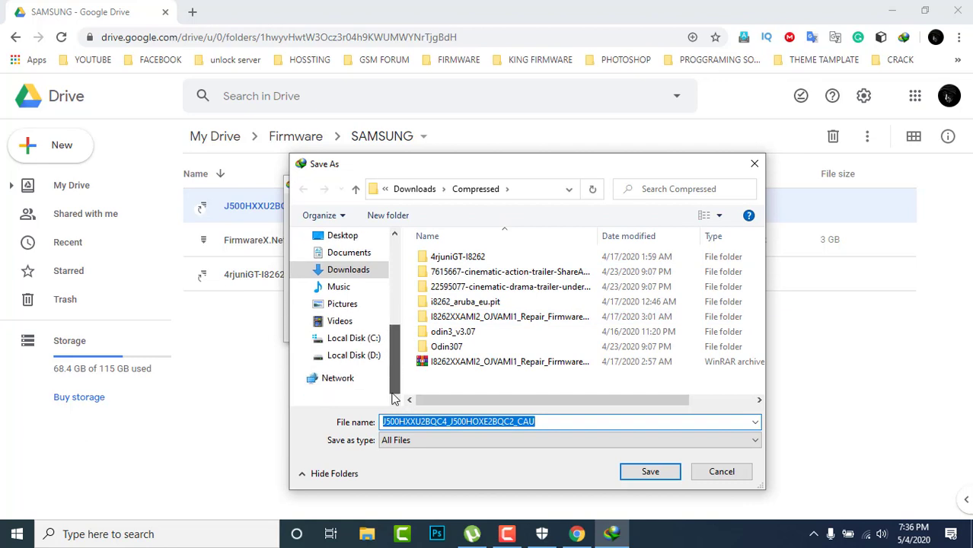
click(354, 354)
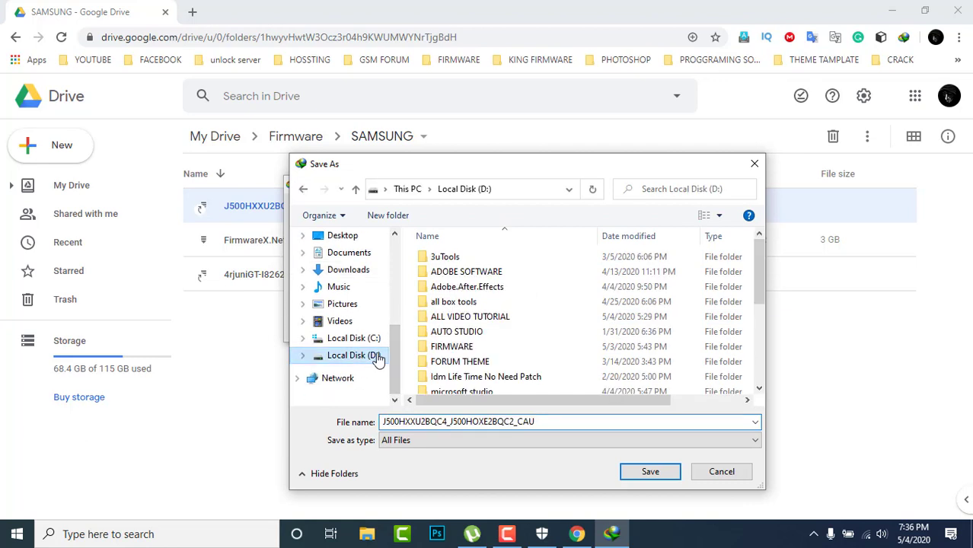
double_click(500, 347)
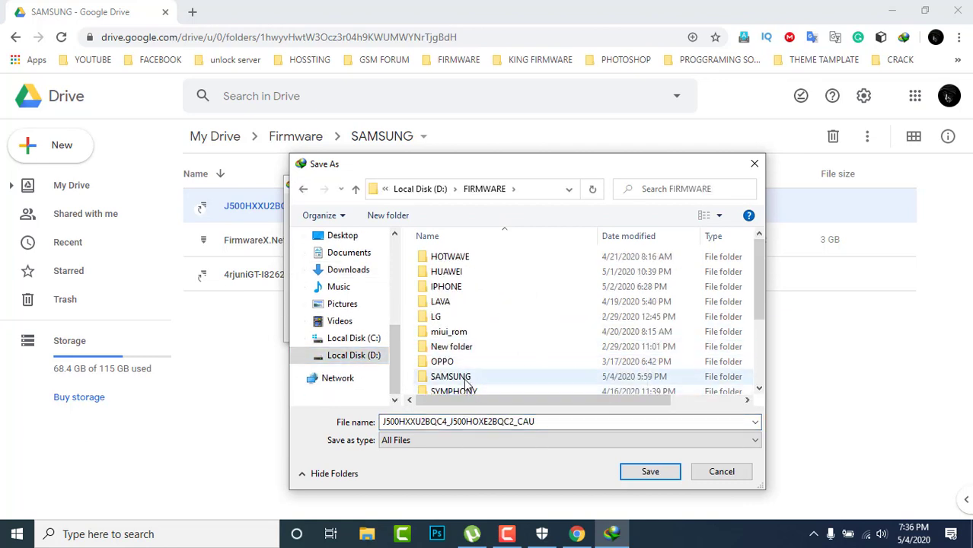
double_click(456, 376)
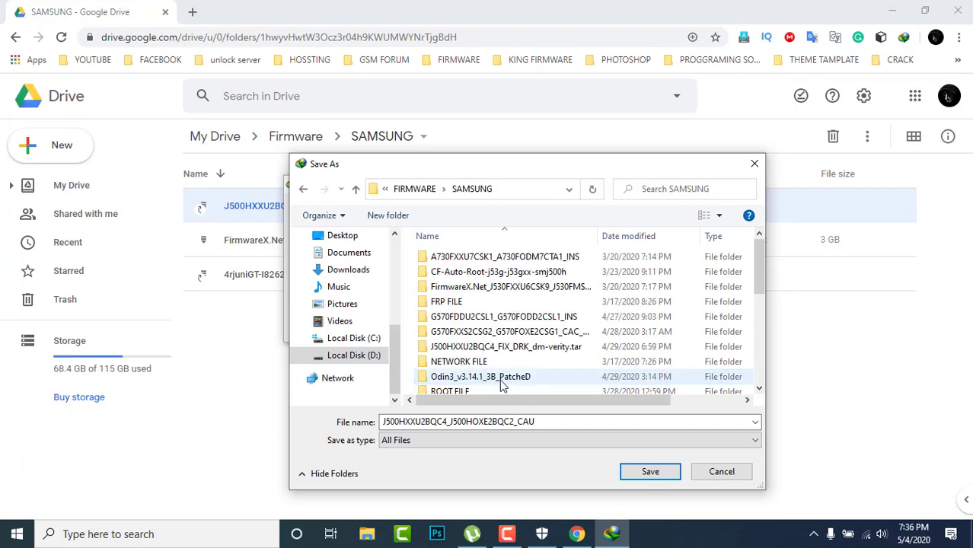
click(648, 472)
click(481, 333)
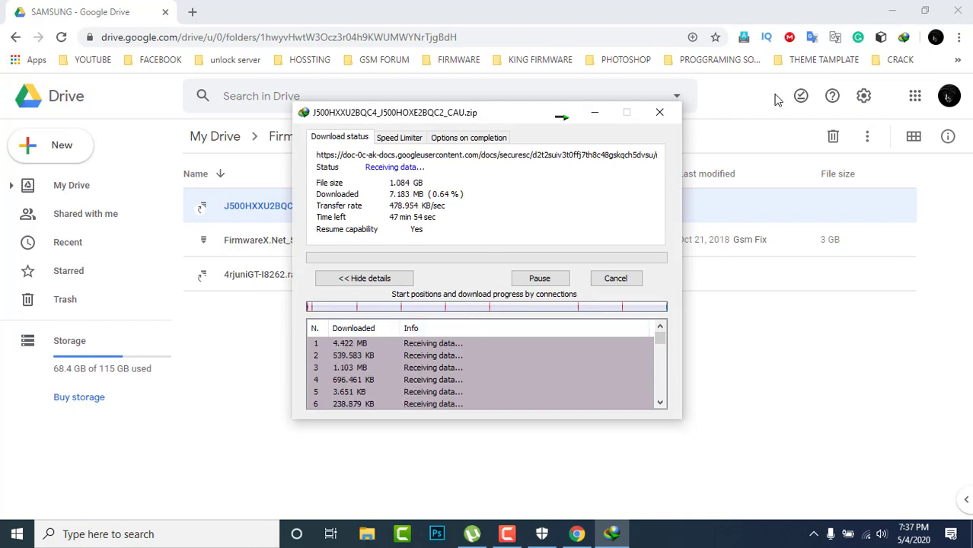
Minimize Chrome, open the main Internet Download Manager window, and check its registration options
click(892, 11)
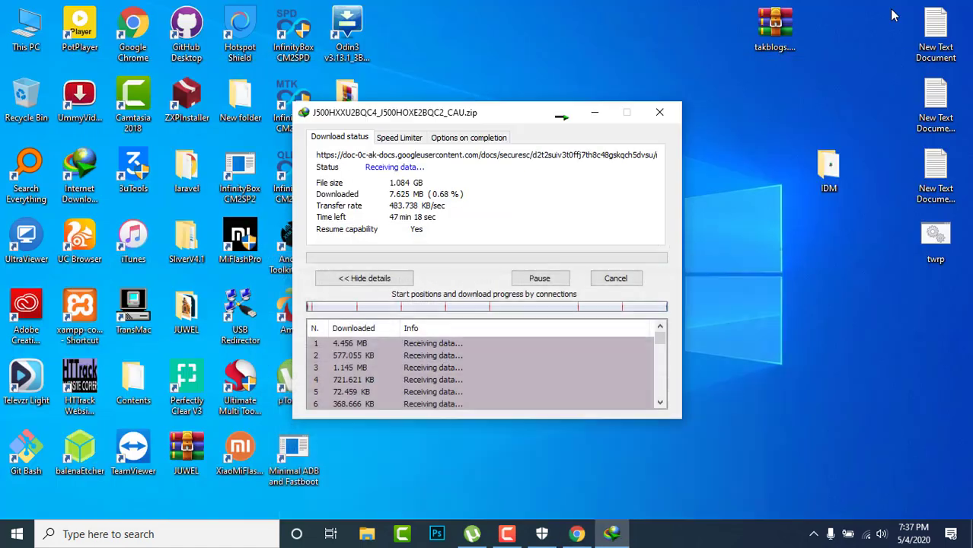
click(84, 162)
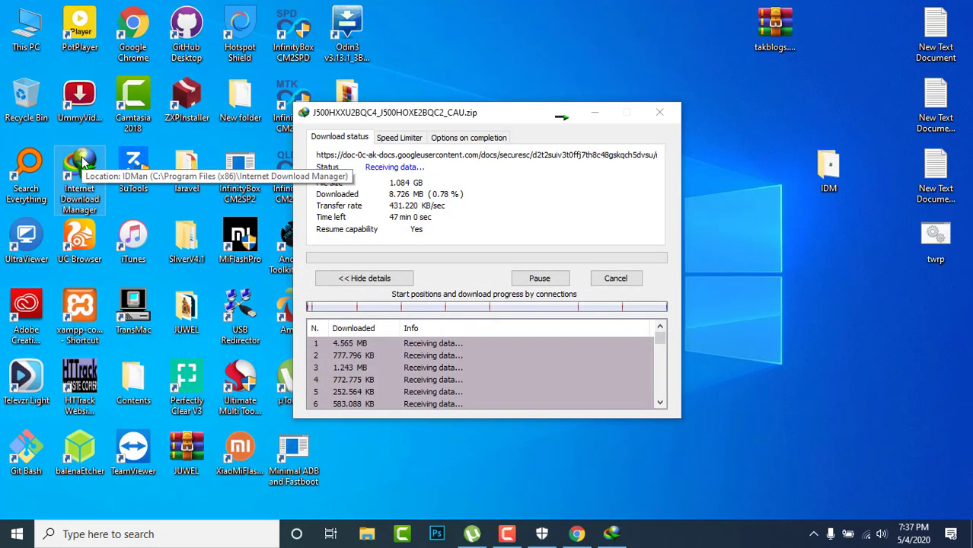
double_click(83, 163)
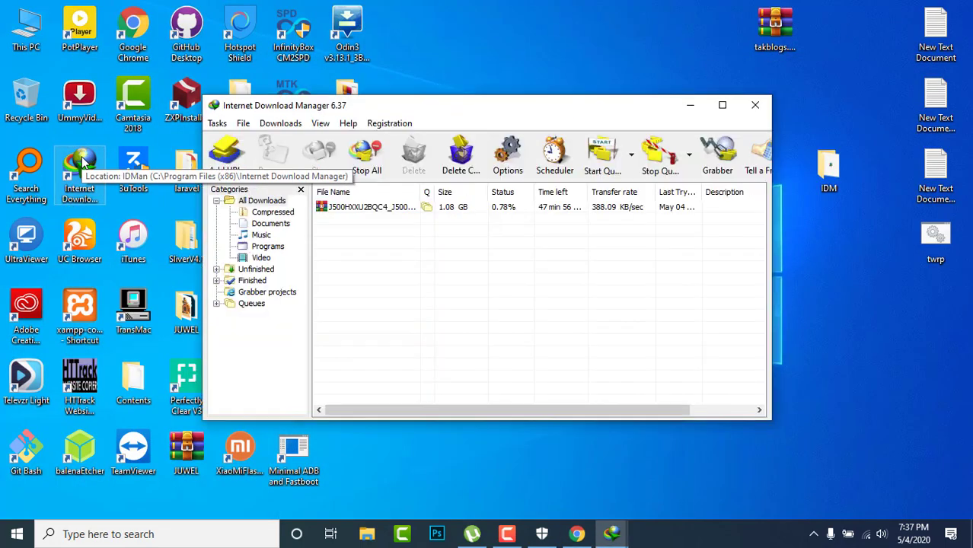
click(280, 124)
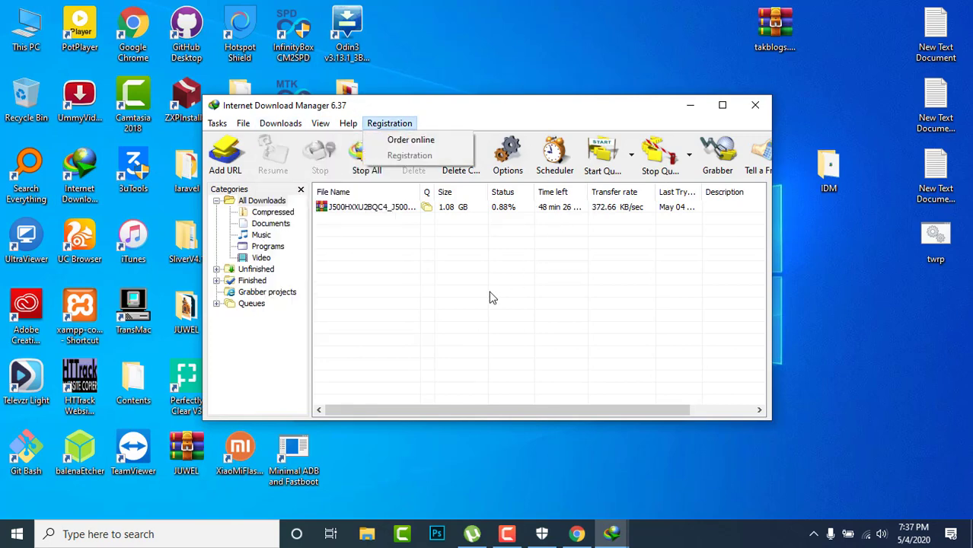
In the IDM configuration's save settings, enable setting the file creation date as provided by the server
click(504, 175)
click(502, 172)
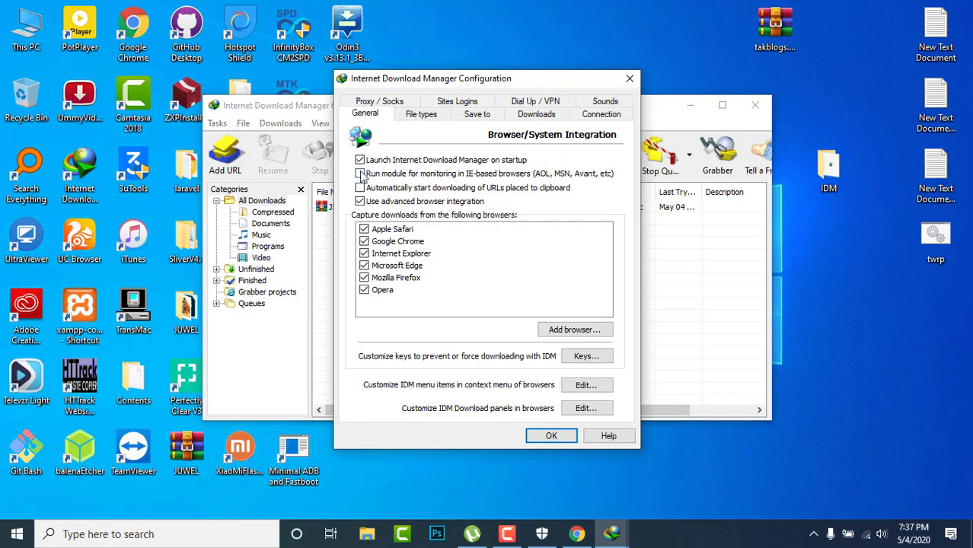
click(360, 173)
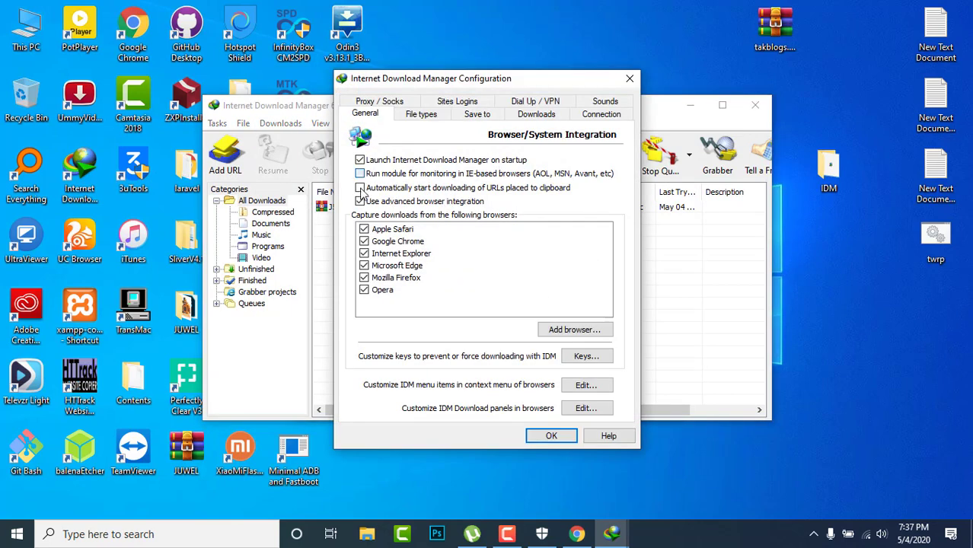
click(420, 118)
click(478, 115)
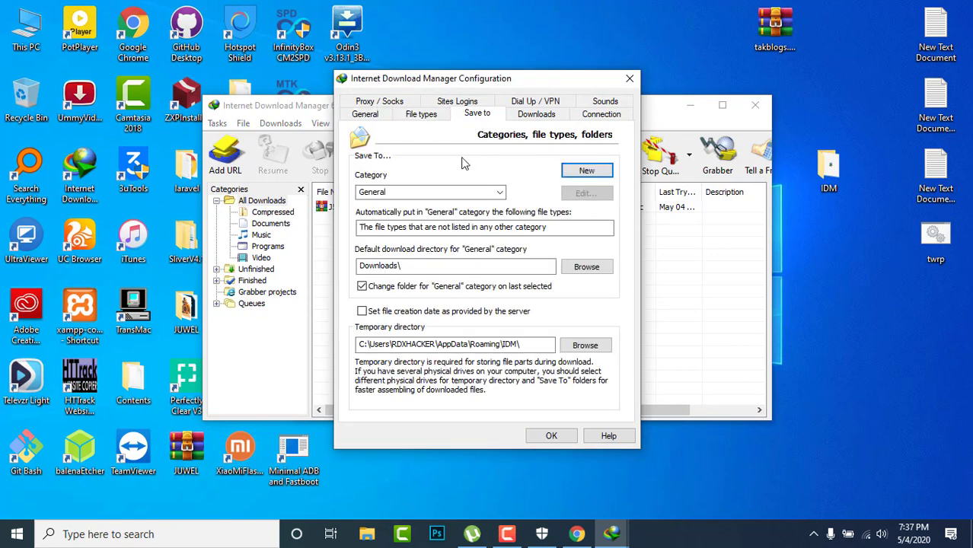
click(370, 313)
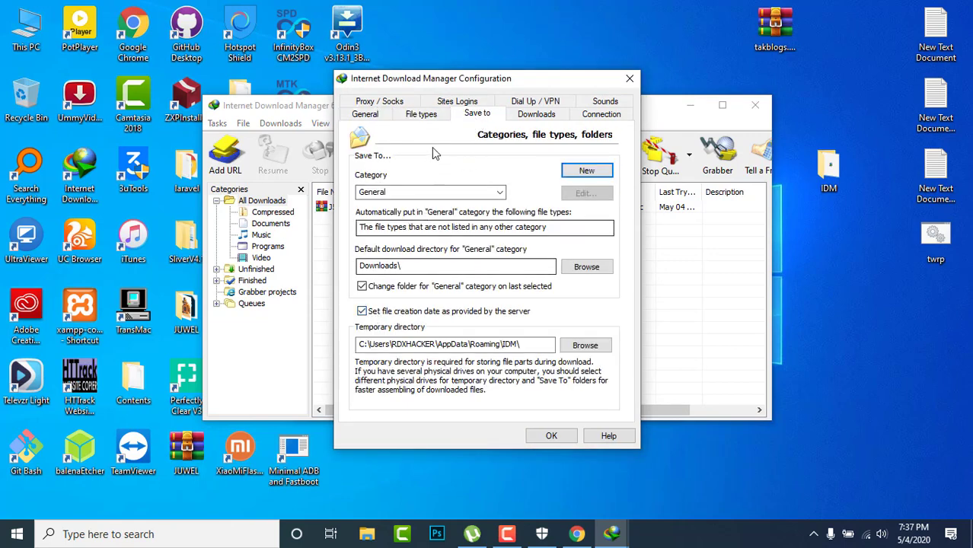
Set the connection type to High speed: Direct connection (Ethernet/Cable) / Wi-Fi / Mobile 4G / other and the default maximum connection number to 32
click(423, 117)
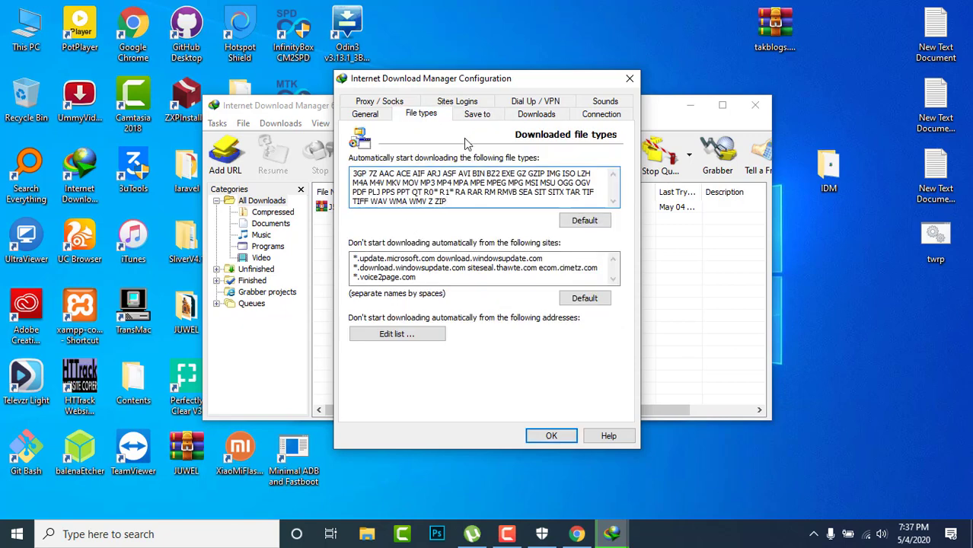
click(535, 116)
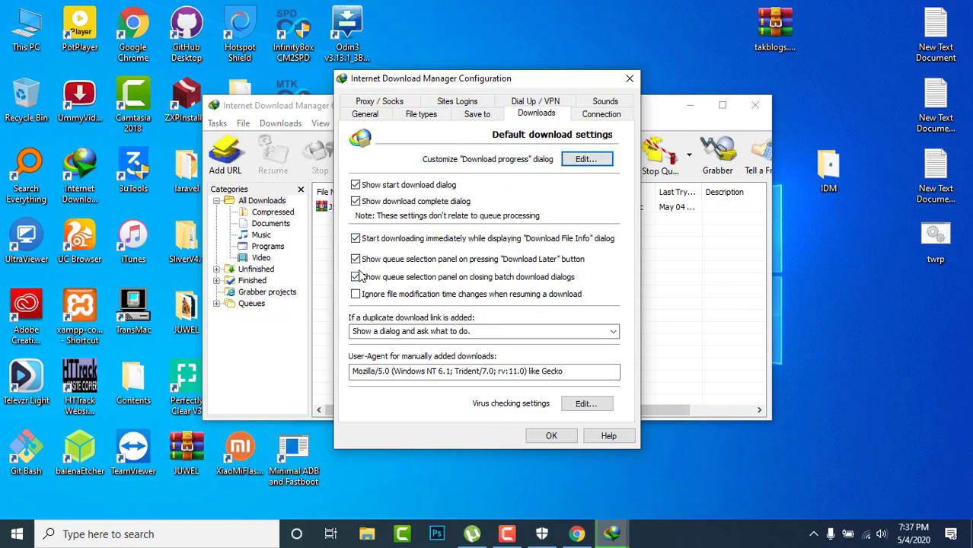
click(601, 114)
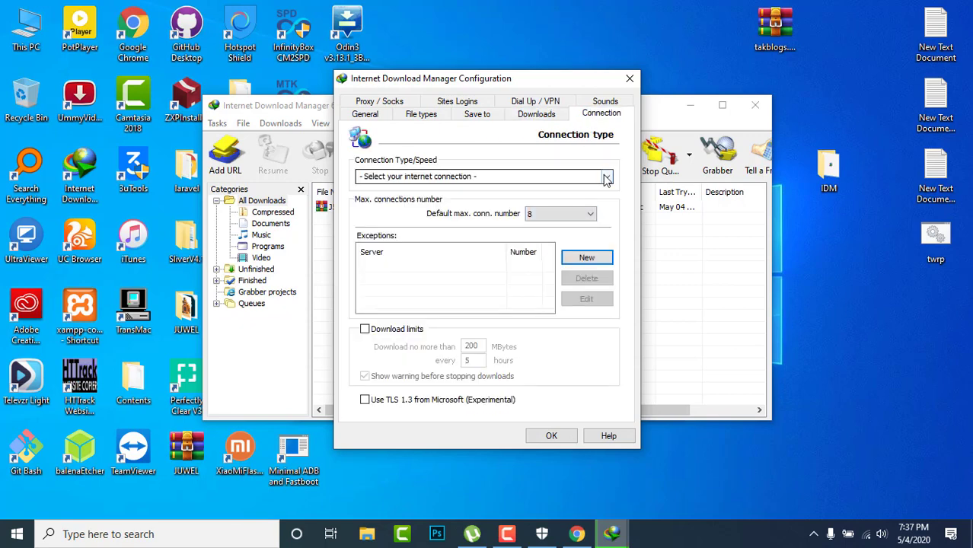
click(606, 178)
click(471, 219)
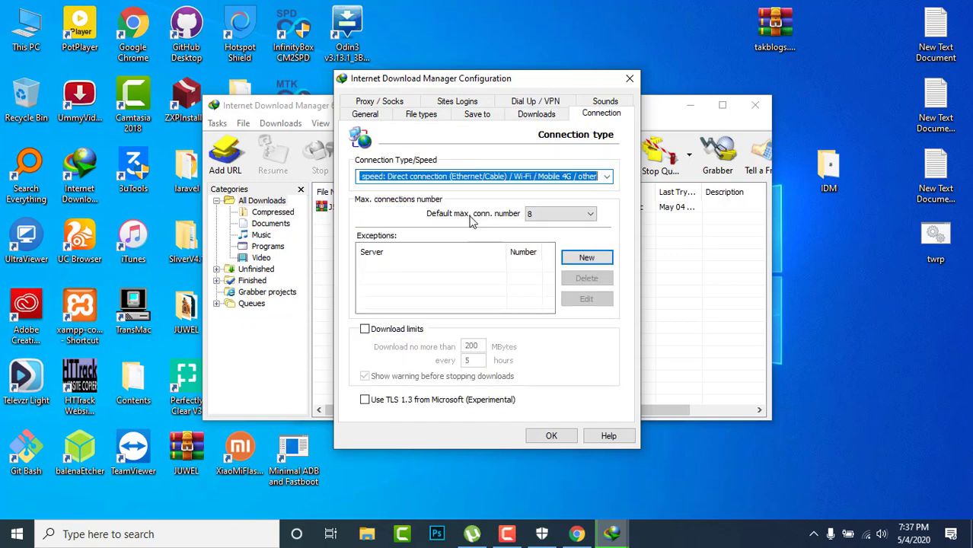
click(569, 214)
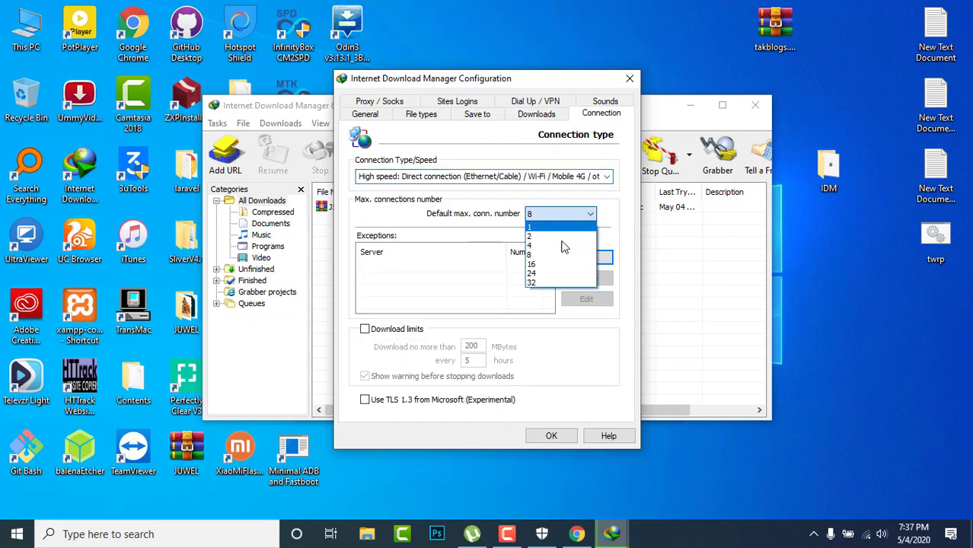
click(533, 284)
click(533, 322)
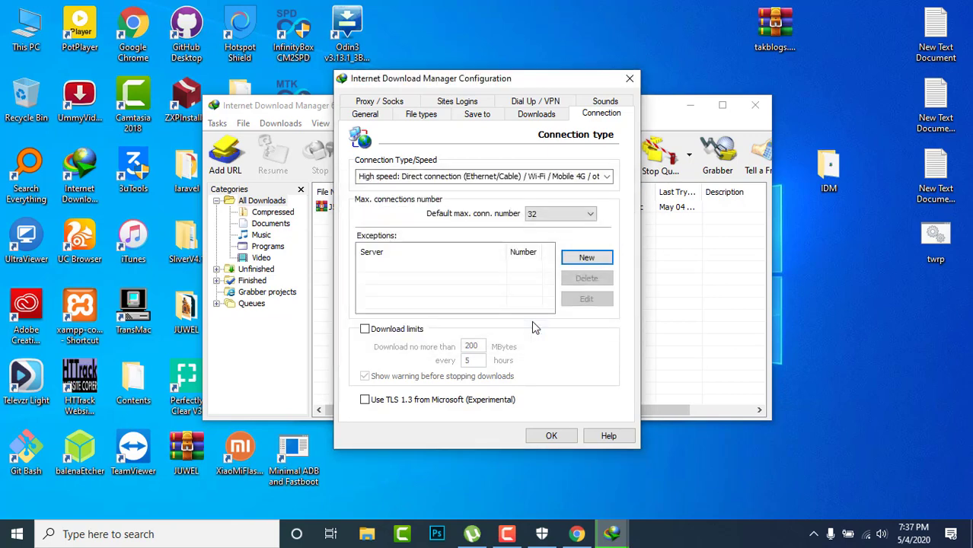
Add GZ, TGZ, KDZ, TOT, APK and IPSW to the automatically downloaded file types and save the configuration
click(422, 118)
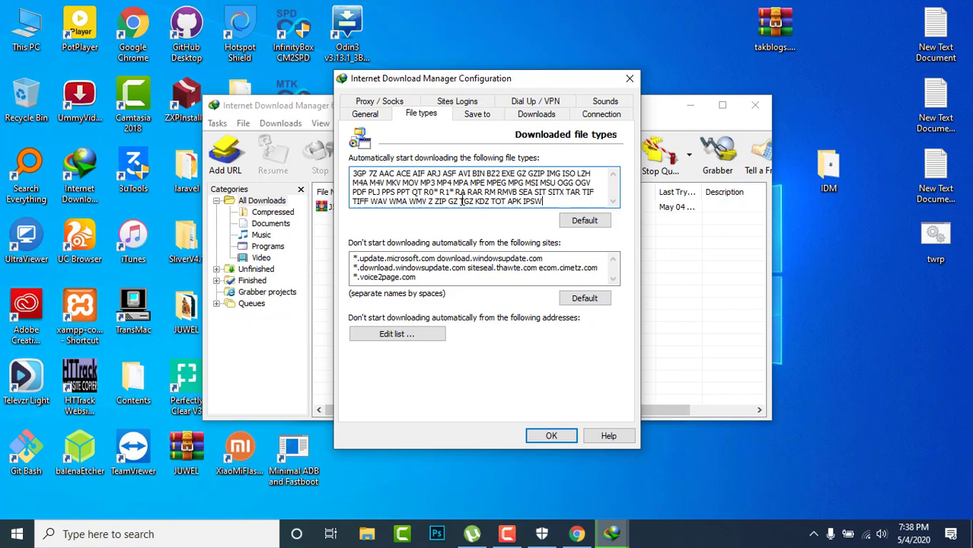
click(549, 438)
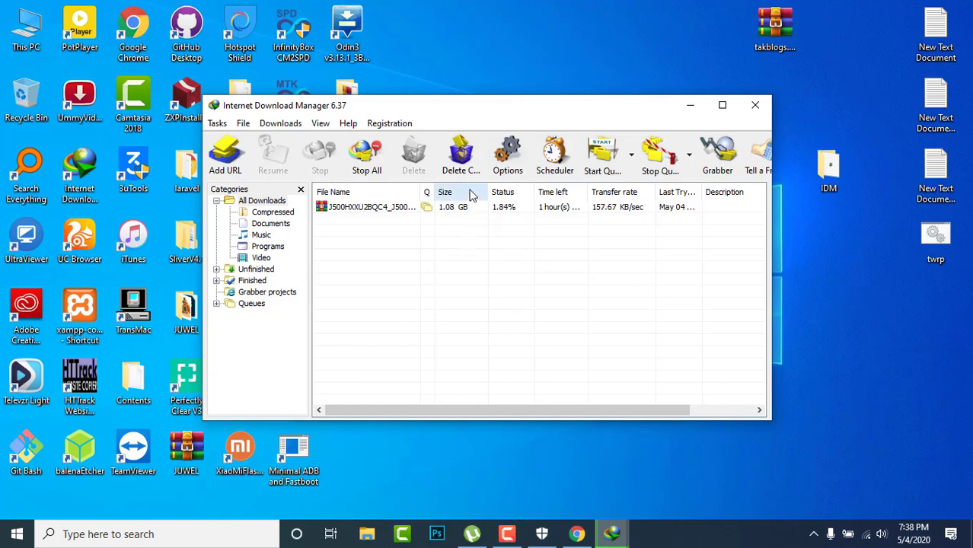
Check the saved connection settings in the configuration, close it, and minimize the main Internet Download Manager window
click(502, 172)
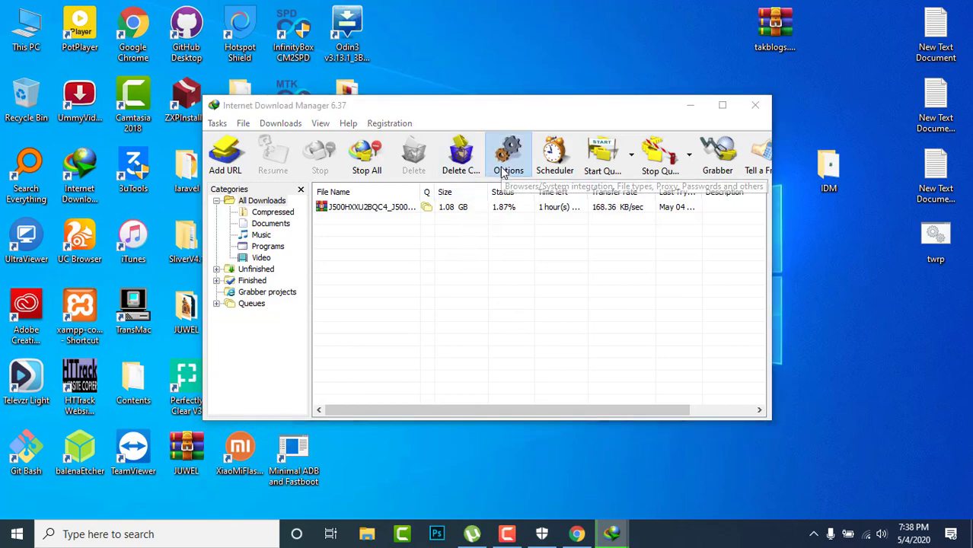
click(598, 116)
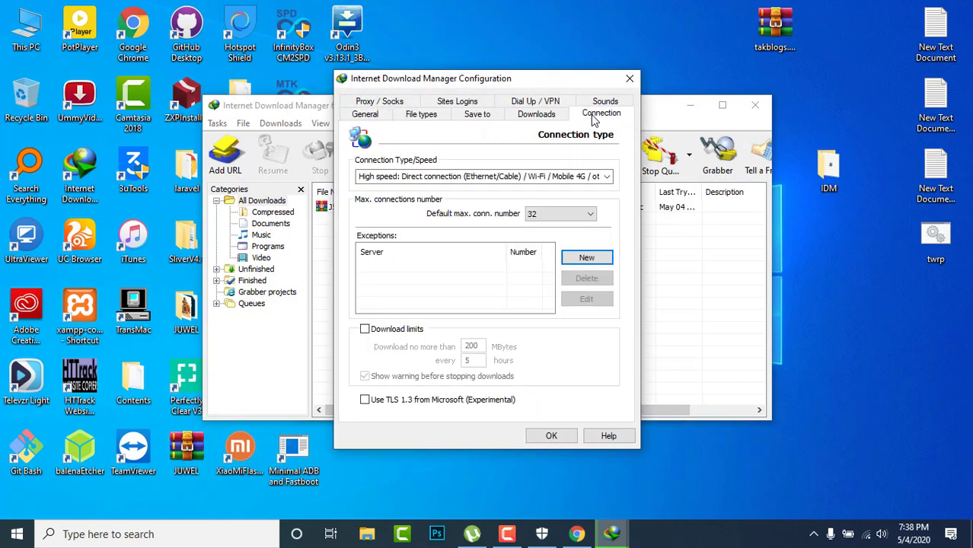
click(551, 436)
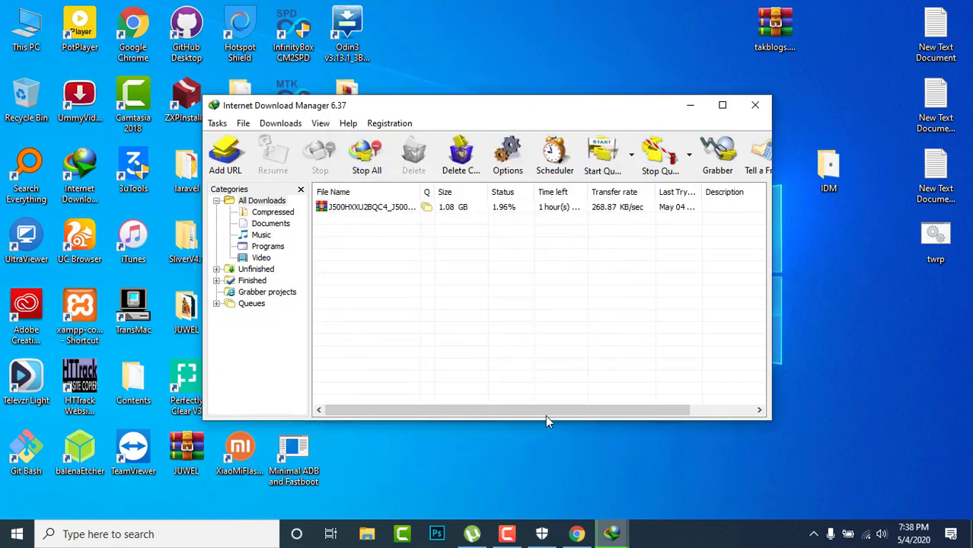
click(689, 105)
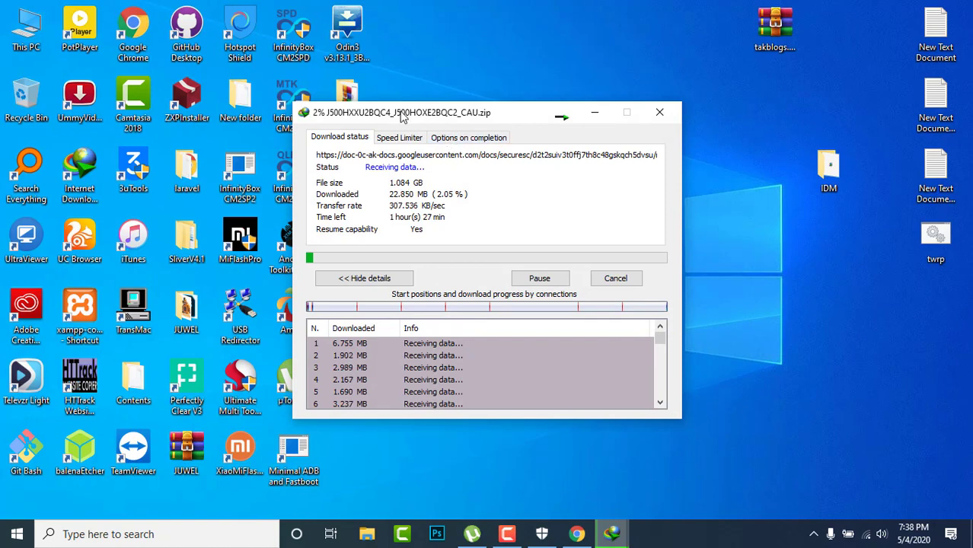
Move the firmware download's progress window clear of the main desktop icons and refresh the desktop
drag(404, 114, 641, 116)
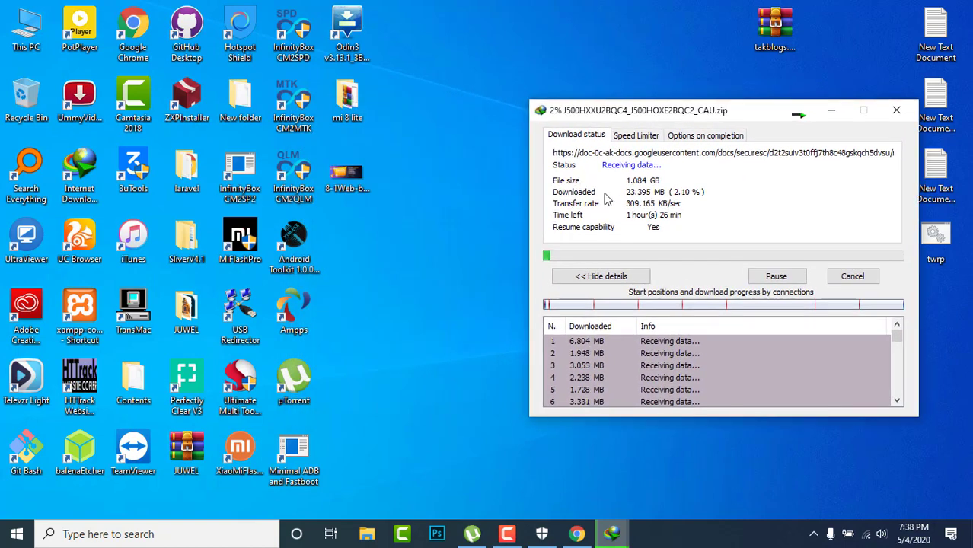
right_click(458, 33)
click(495, 74)
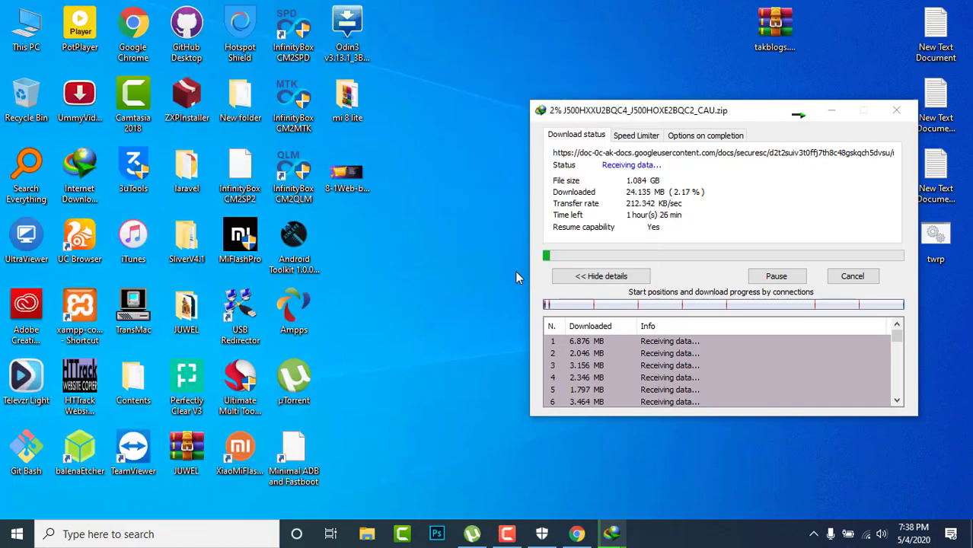